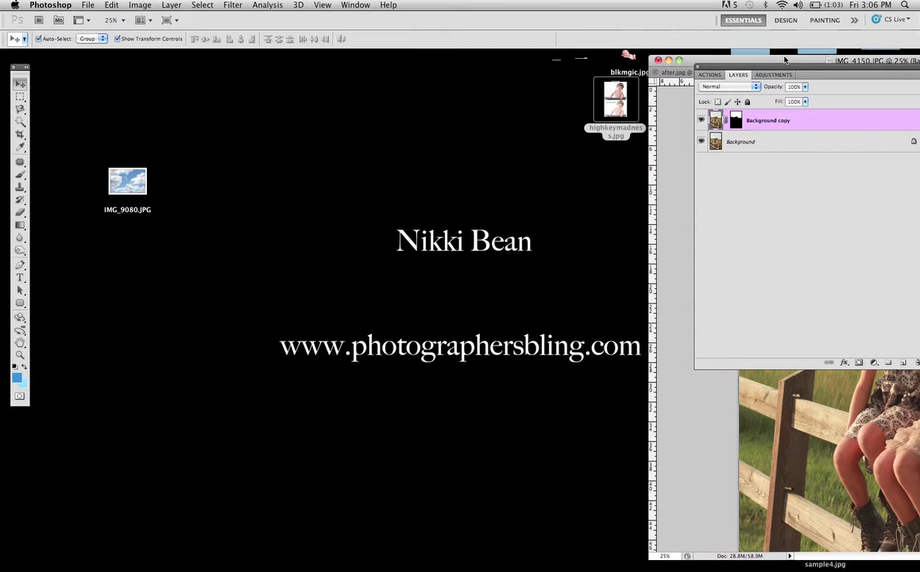
- Delete the masked Background copy layer and reposition the IMG_4150.JPG window and the layer list side by side
{"action": "key", "text": "Delete"}
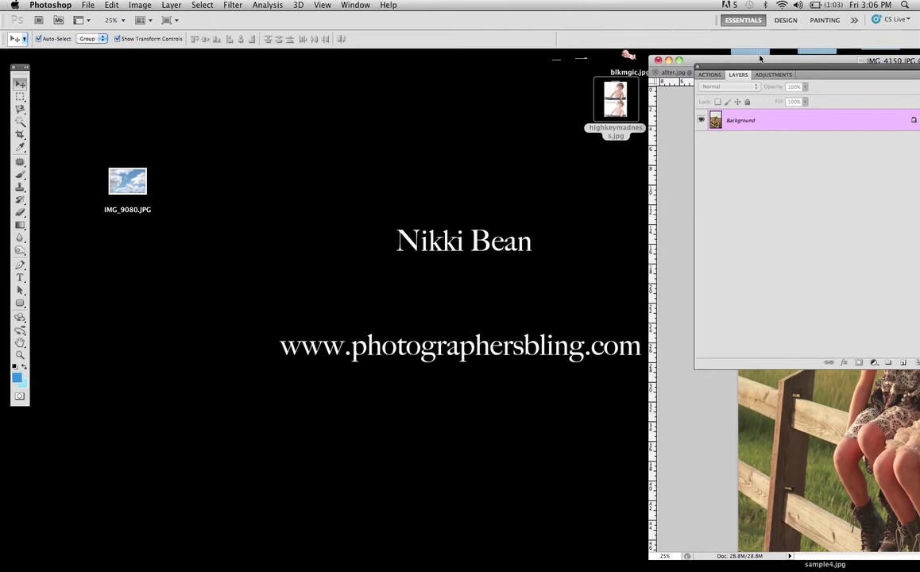
{"action": "left_click_drag", "start_coordinate": [761, 60], "coordinate": [200, 61]}
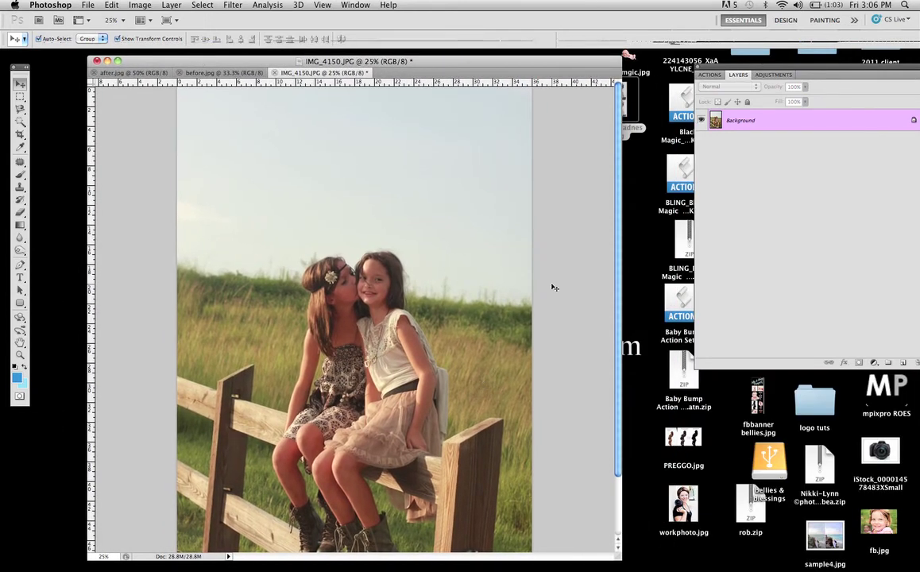
{"action": "scroll", "coordinate": [557, 286], "scroll_direction": "down", "scroll_amount": 3}
{"action": "scroll", "coordinate": [557, 283], "scroll_direction": "up", "scroll_amount": 3}
{"action": "left_click_drag", "start_coordinate": [863, 69], "coordinate": [819, 69]}
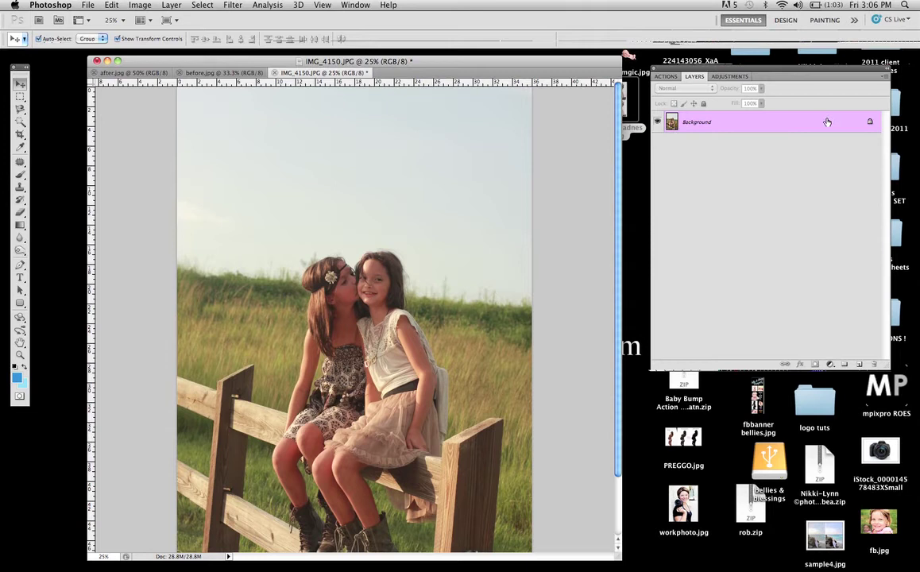
- Duplicate the Background layer, selecting the sky on the copy with the Magic Wand and turning the selection into a layer mask
{"action": "left_click_drag", "start_coordinate": [828, 122], "coordinate": [861, 364]}
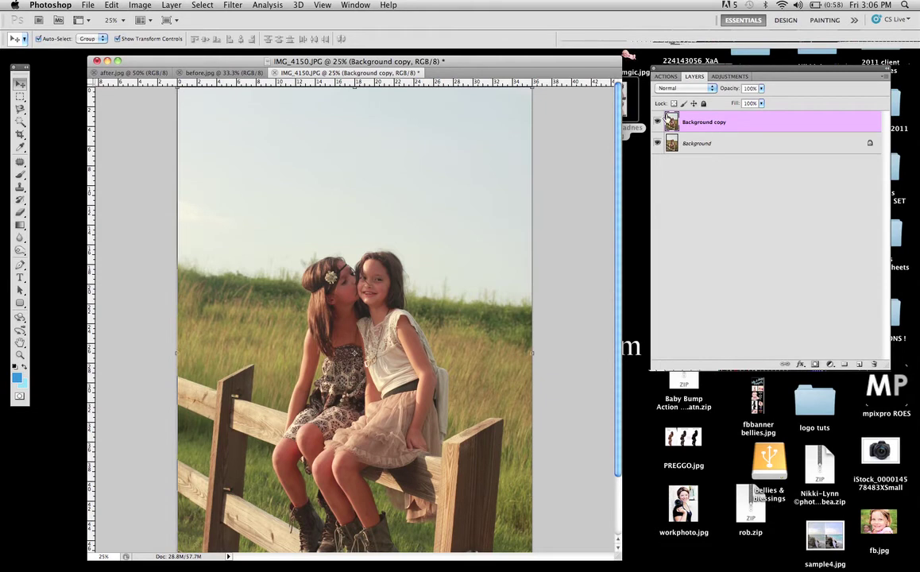
{"action": "left_click", "coordinate": [20, 122]}
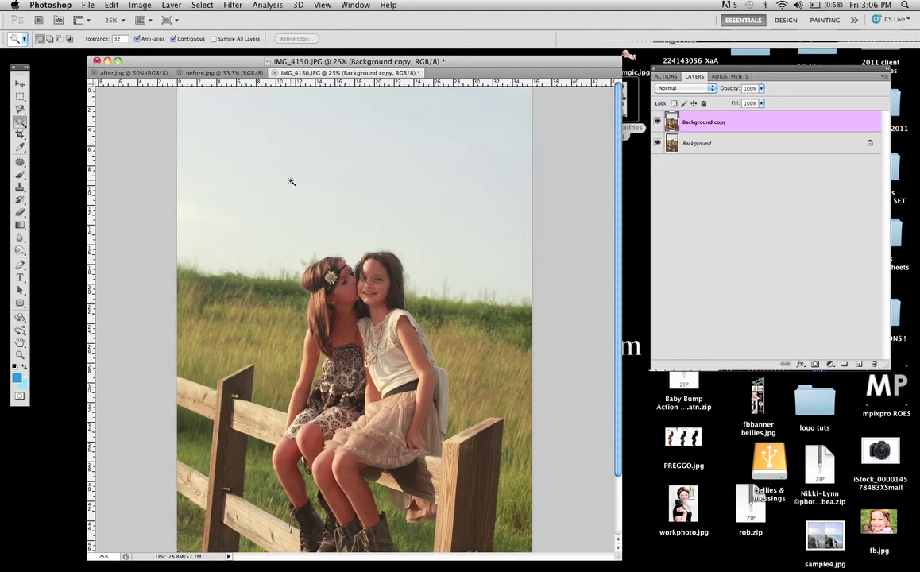
{"action": "left_click", "coordinate": [20, 121]}
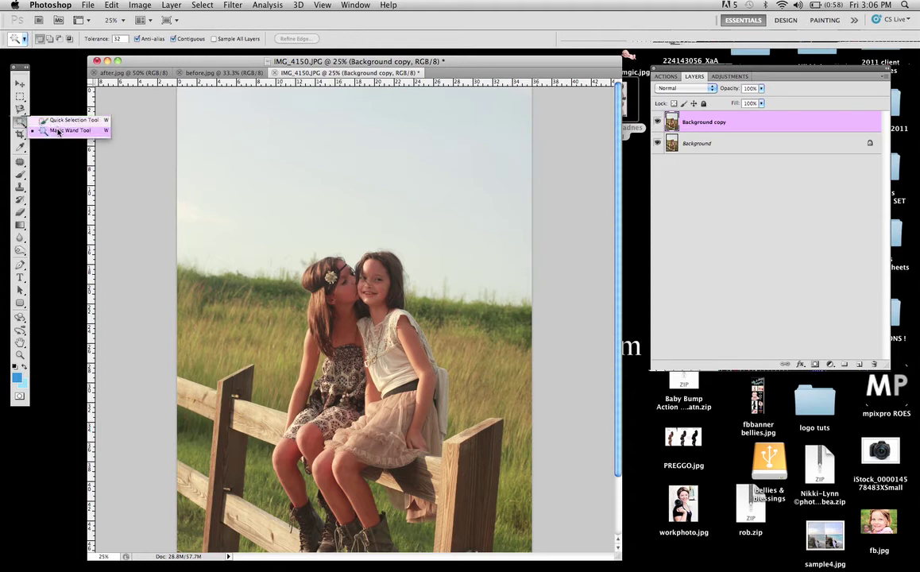
{"action": "left_click", "coordinate": [57, 131]}
{"action": "left_click", "coordinate": [359, 189]}
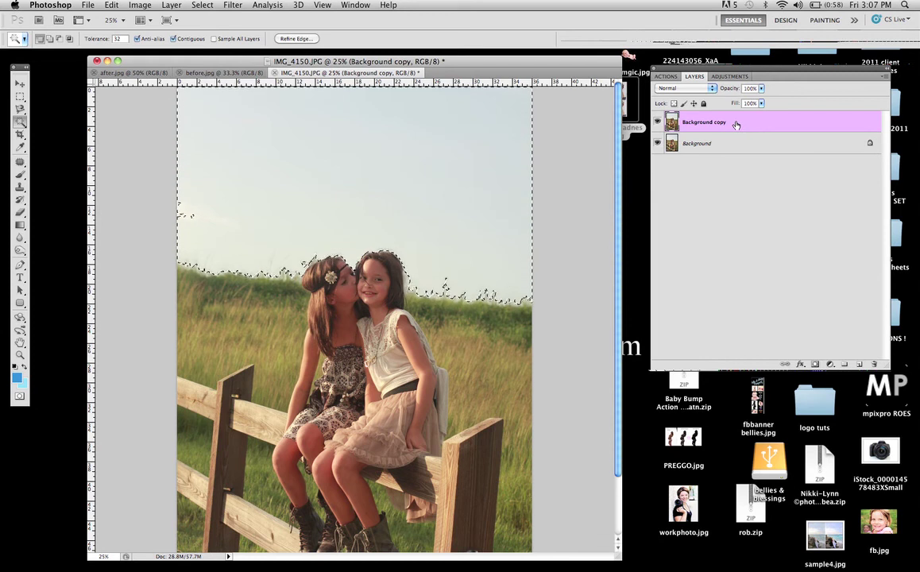
{"action": "left_click", "coordinate": [816, 365]}
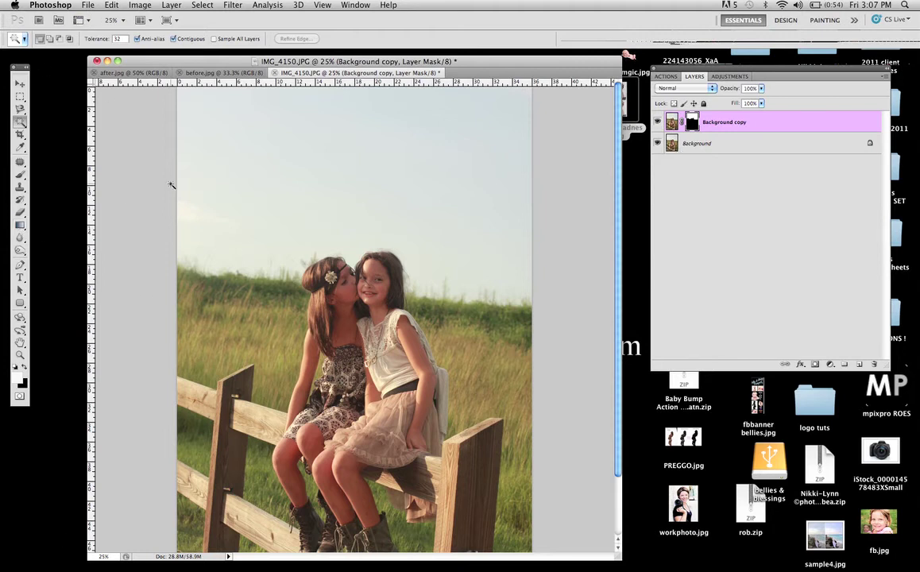
- Activate the Gradient tool on the copy's image rather than its mask and set the foreground colour to dark blue #075992
{"action": "left_click", "coordinate": [20, 226]}
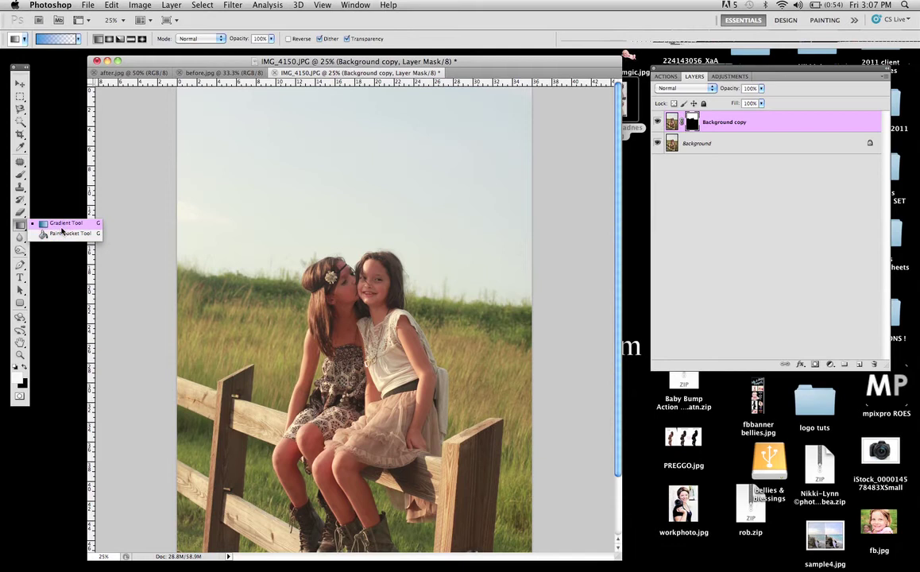
{"action": "left_click", "coordinate": [59, 225]}
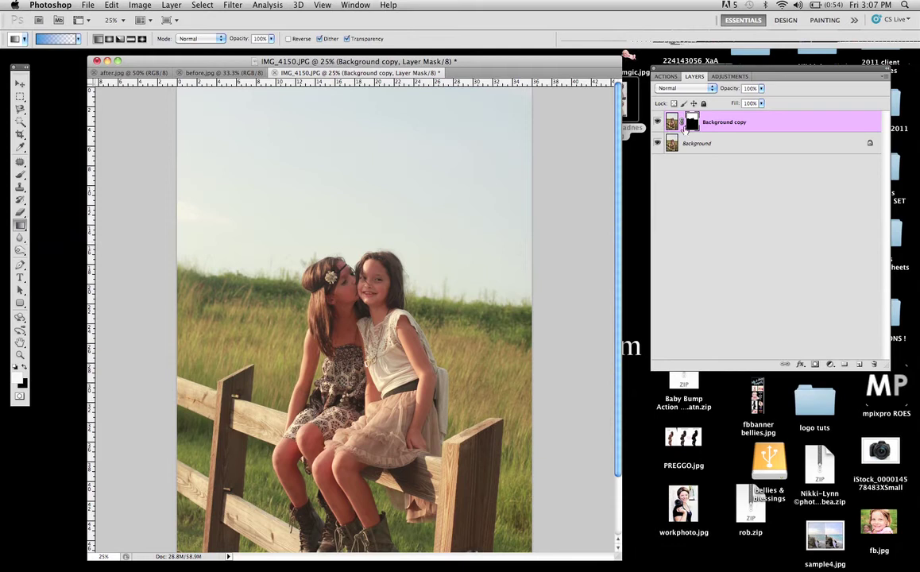
{"action": "left_click", "coordinate": [672, 123]}
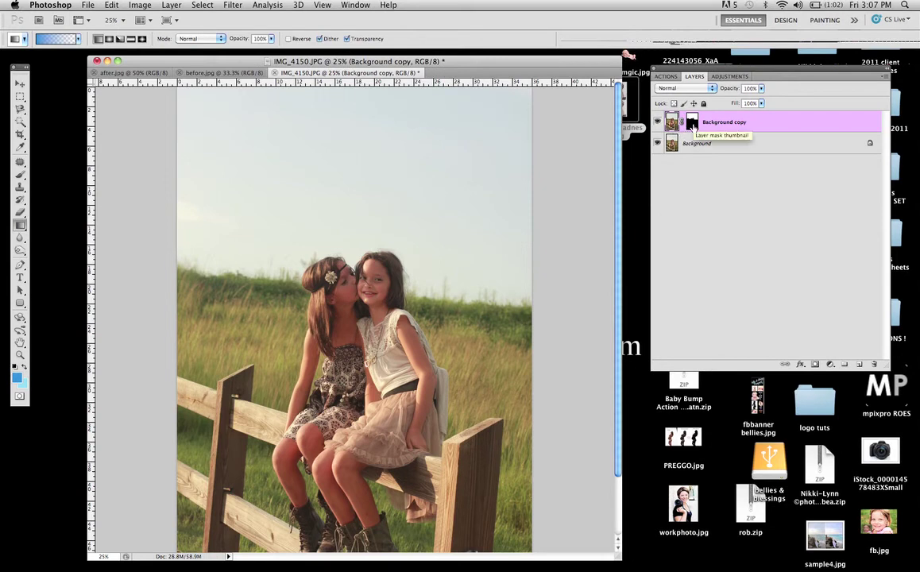
{"action": "left_click", "coordinate": [19, 380]}
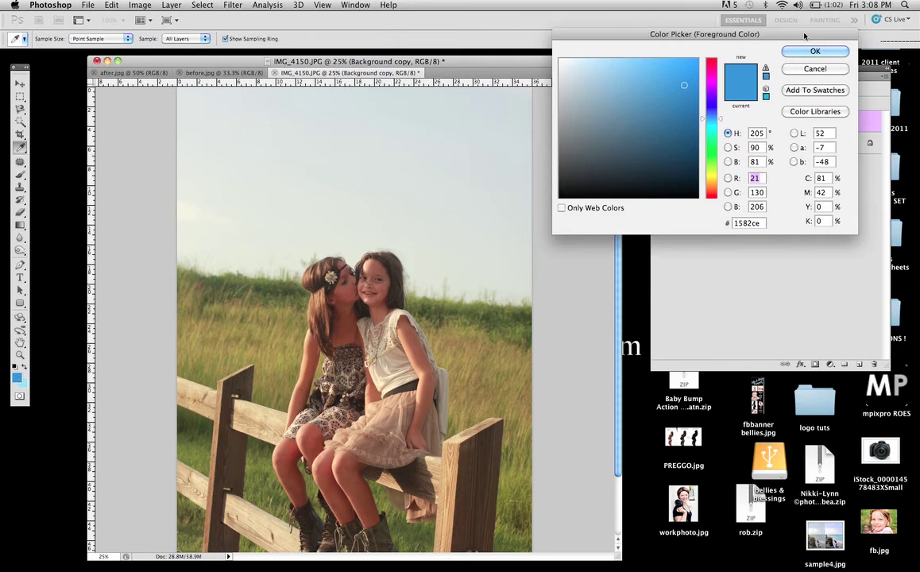
{"action": "left_click_drag", "start_coordinate": [685, 85], "coordinate": [691, 117]}
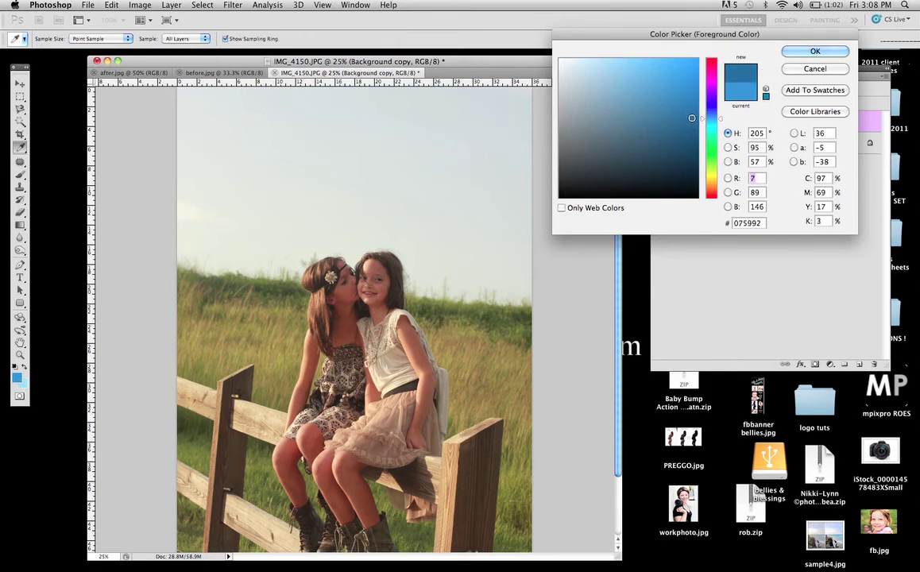
{"action": "left_click", "coordinate": [815, 52]}
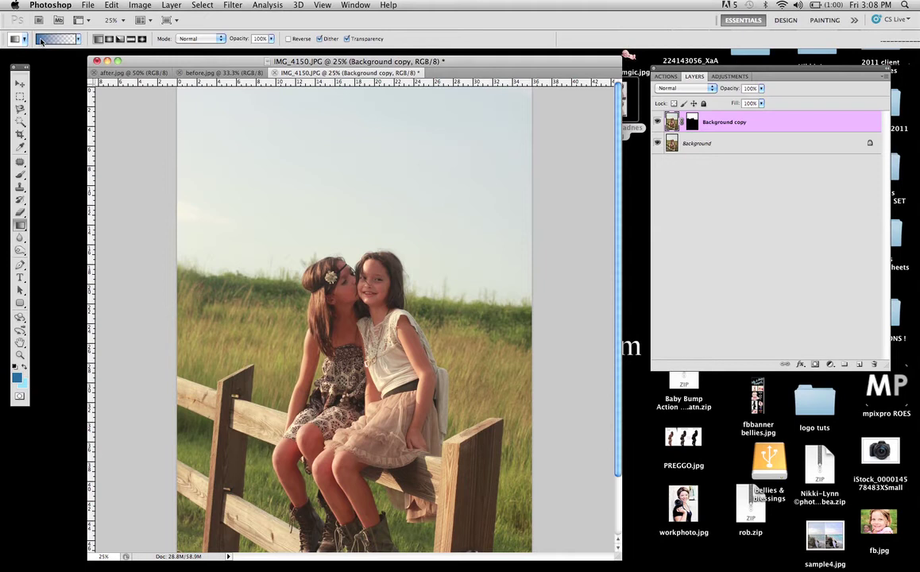
- Draw a foreground-to-transparent gradient down the sky from the photo's top edge to just above the girls' heads
{"action": "left_click", "coordinate": [80, 40]}
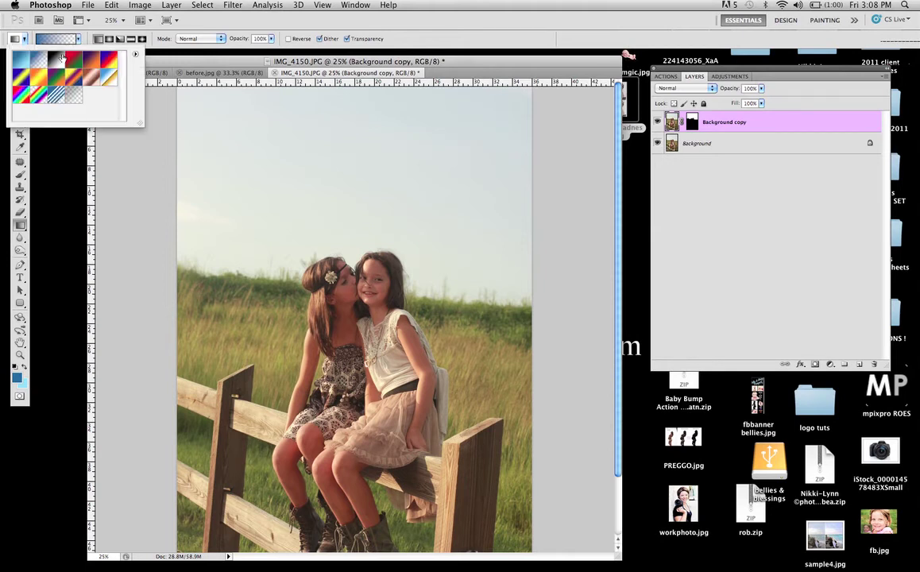
{"action": "left_click", "coordinate": [37, 62]}
{"action": "left_click", "coordinate": [353, 60]}
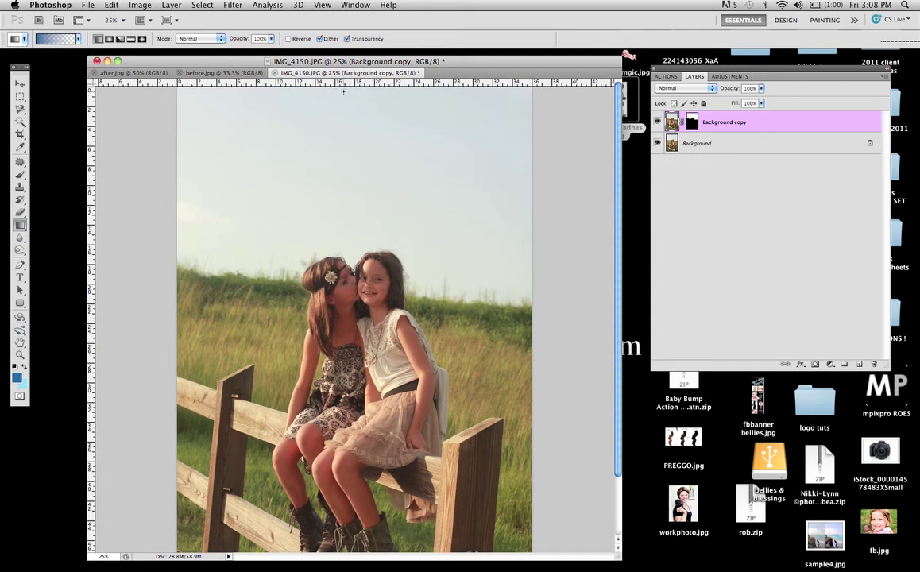
{"action": "left_click_drag", "start_coordinate": [343, 92], "coordinate": [350, 240]}
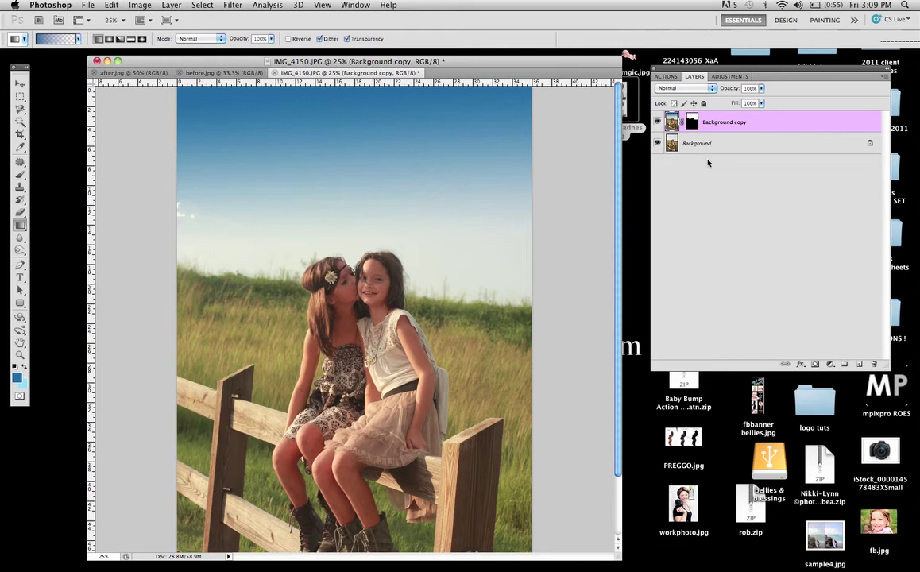
- Paint on the layer mask with a near-black (#040000) brush at 100% opacity over the pale cloud spots at the sky's left edge
{"action": "left_click", "coordinate": [692, 122]}
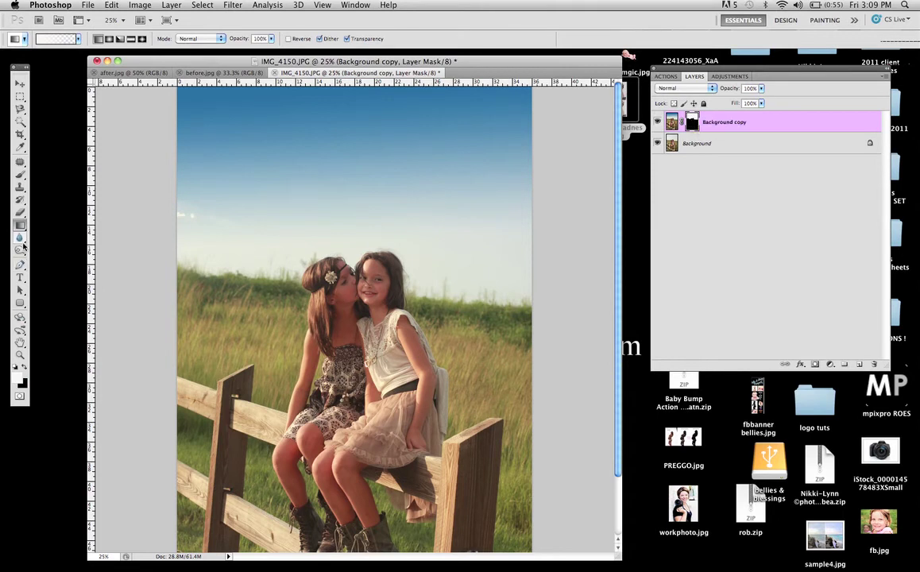
{"action": "left_click", "coordinate": [20, 174]}
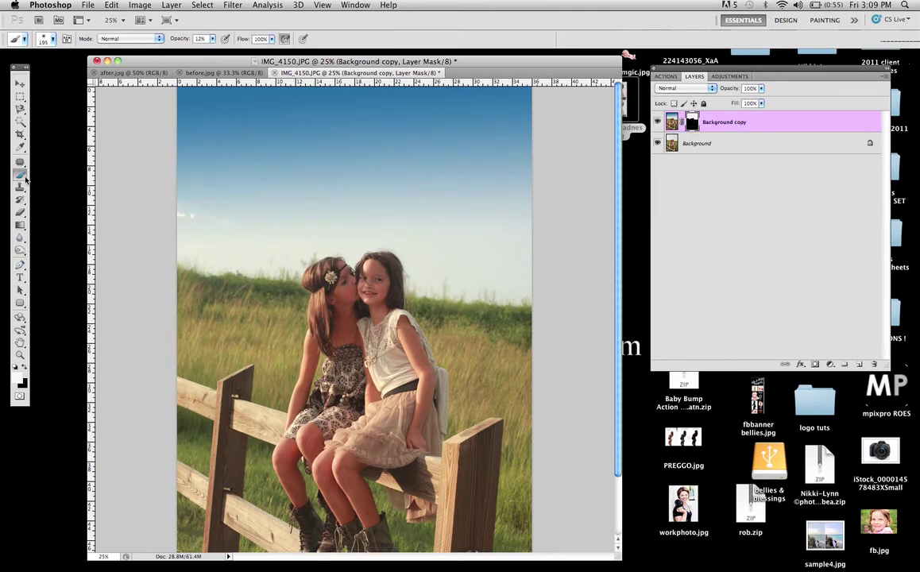
{"action": "left_click", "coordinate": [18, 379]}
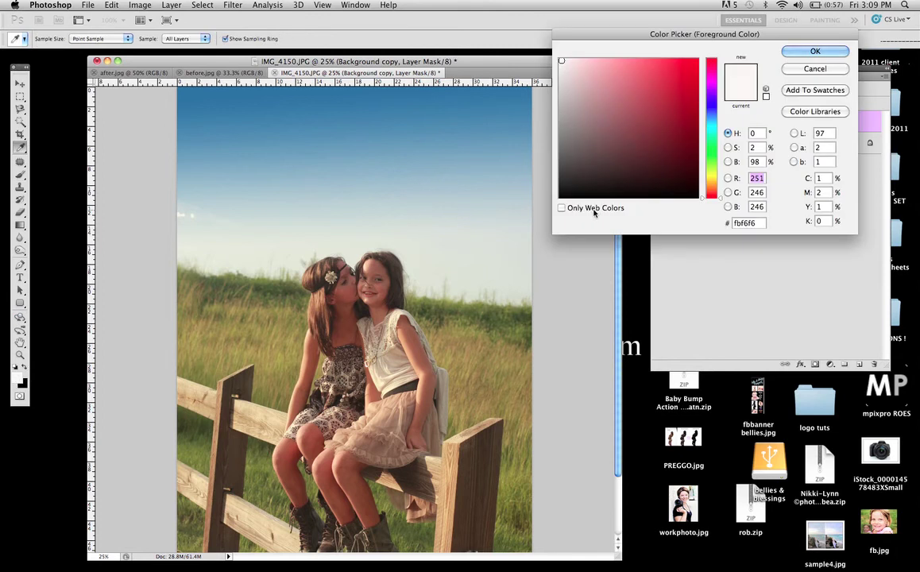
{"action": "left_click", "coordinate": [631, 178]}
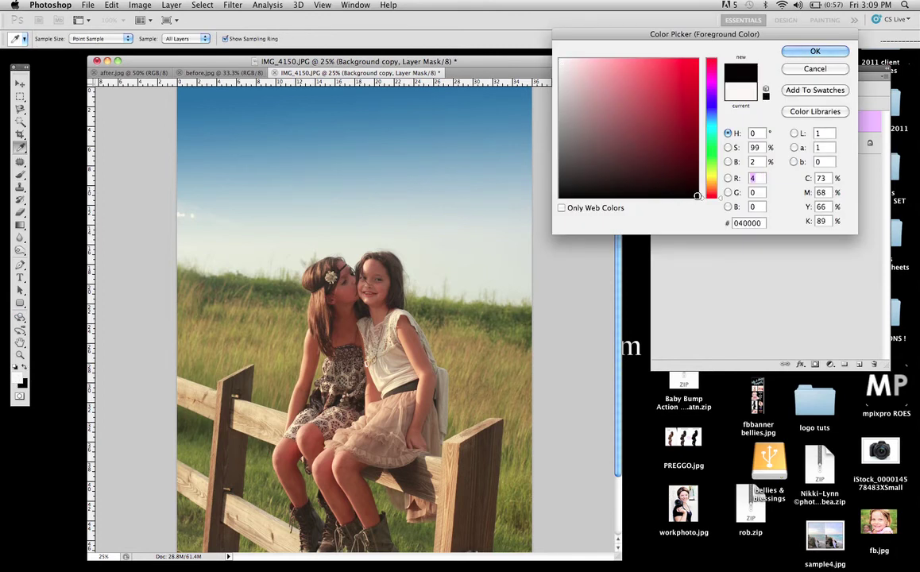
{"action": "left_click", "coordinate": [799, 51]}
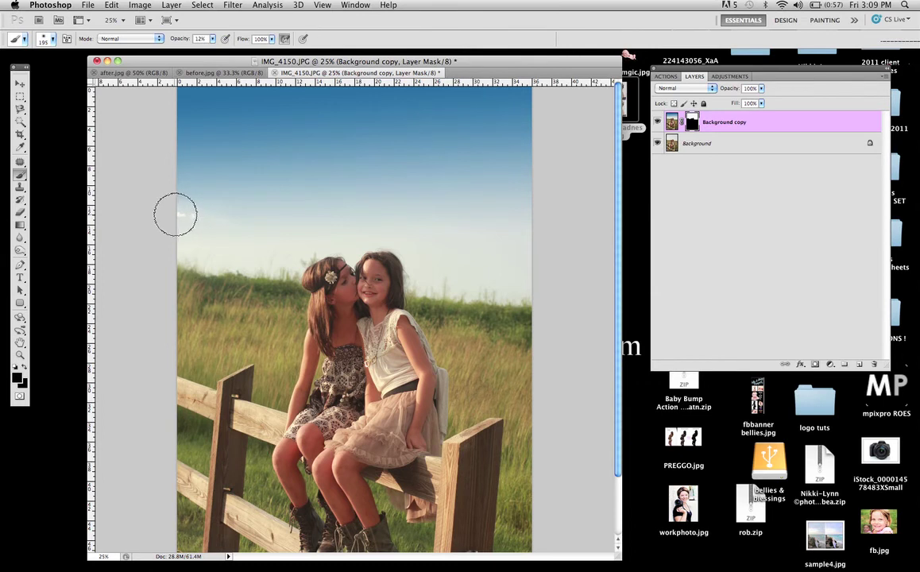
{"action": "left_click", "coordinate": [213, 39]}
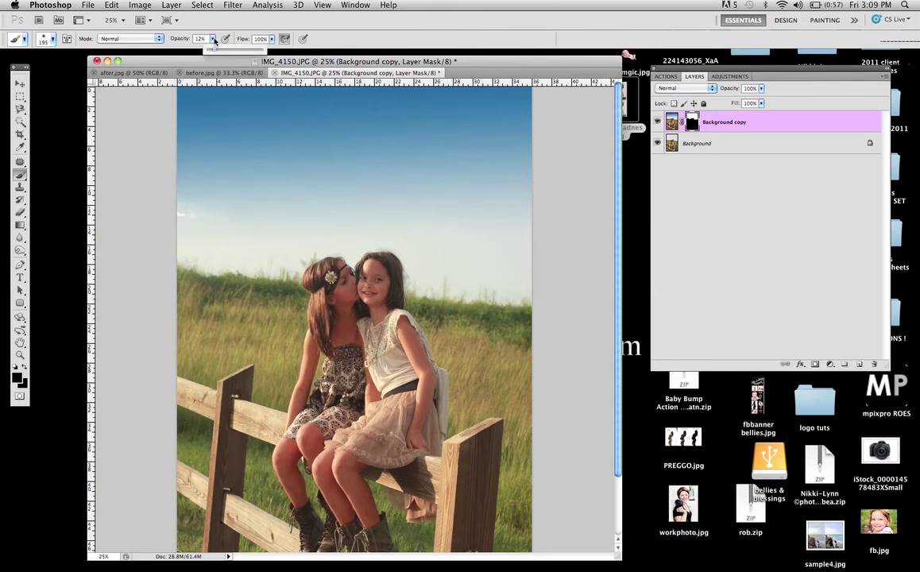
{"action": "type", "text": "100"}
{"action": "key", "text": "Return"}
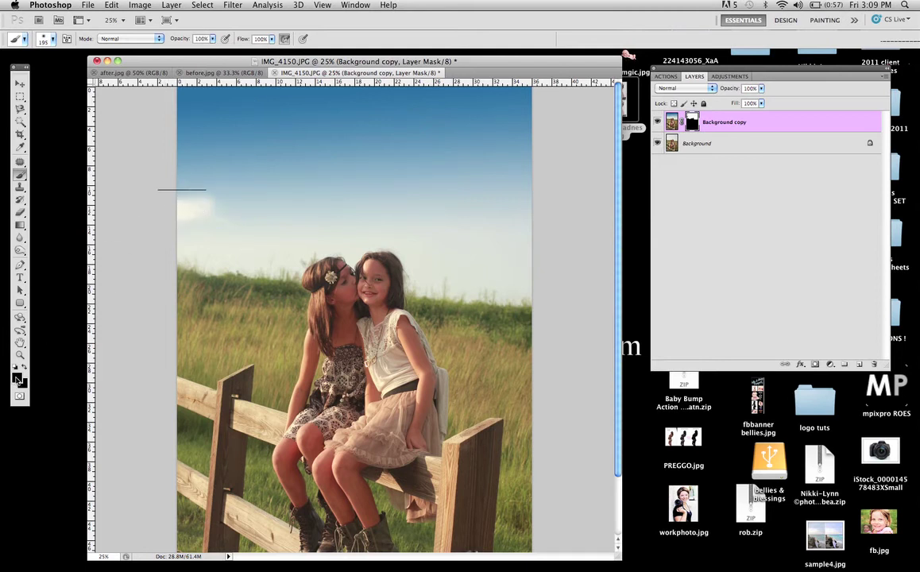
- Set the brush colour to near-white #faf5f5 and paint the gradient back in over the cloud area on the mask
{"action": "left_click", "coordinate": [16, 377]}
{"action": "left_click", "coordinate": [561, 60]}
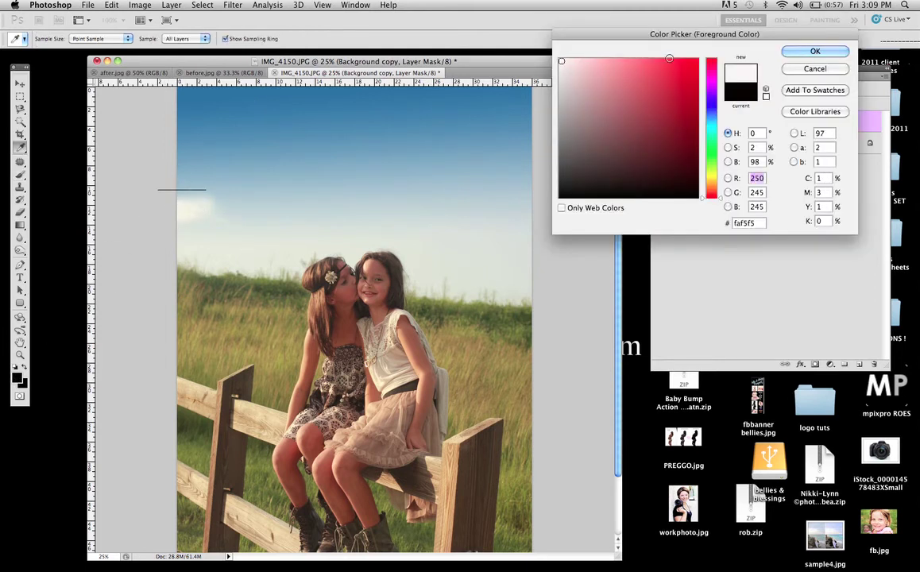
{"action": "left_click", "coordinate": [815, 51]}
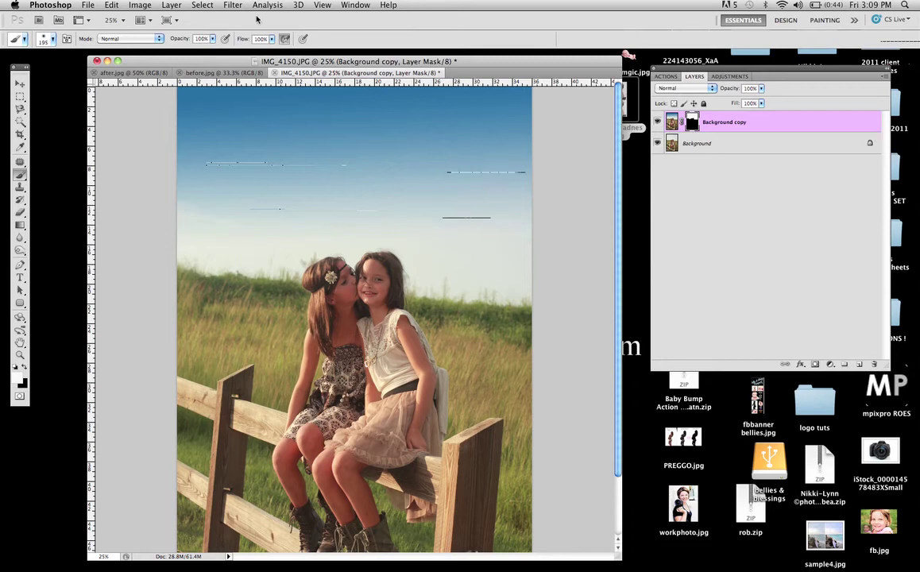
- Flatten the image and run the BLING 1 Min Basic edit action on it
{"action": "left_click", "coordinate": [169, 6]}
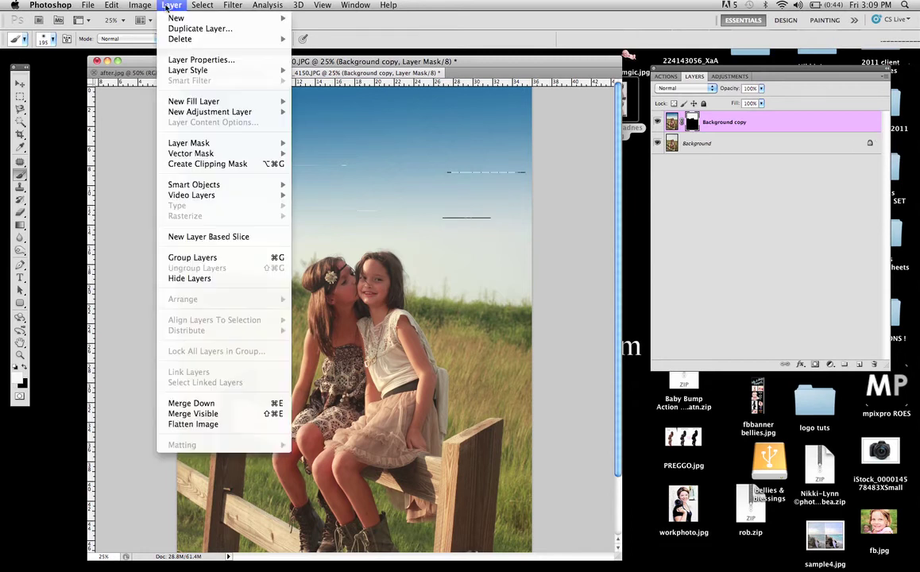
{"action": "left_click", "coordinate": [189, 540]}
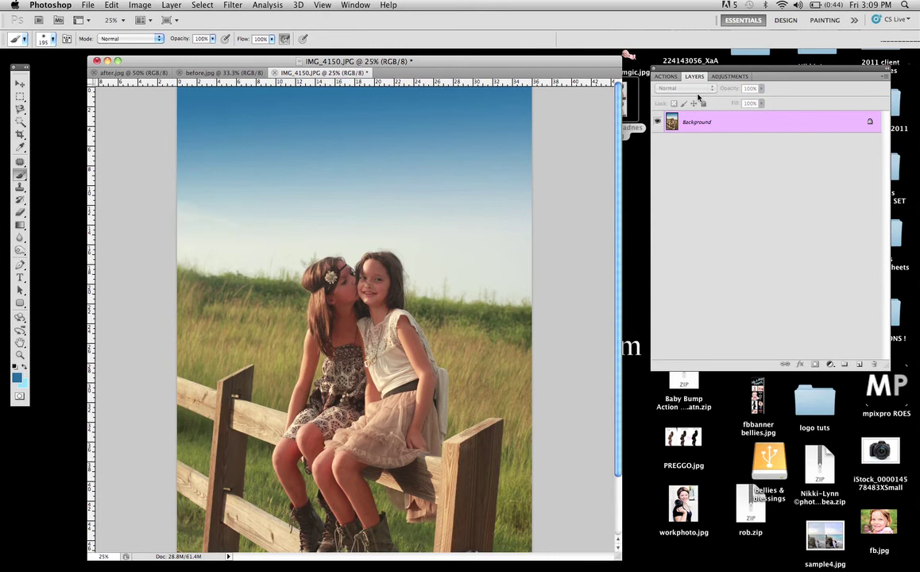
{"action": "left_click", "coordinate": [667, 77]}
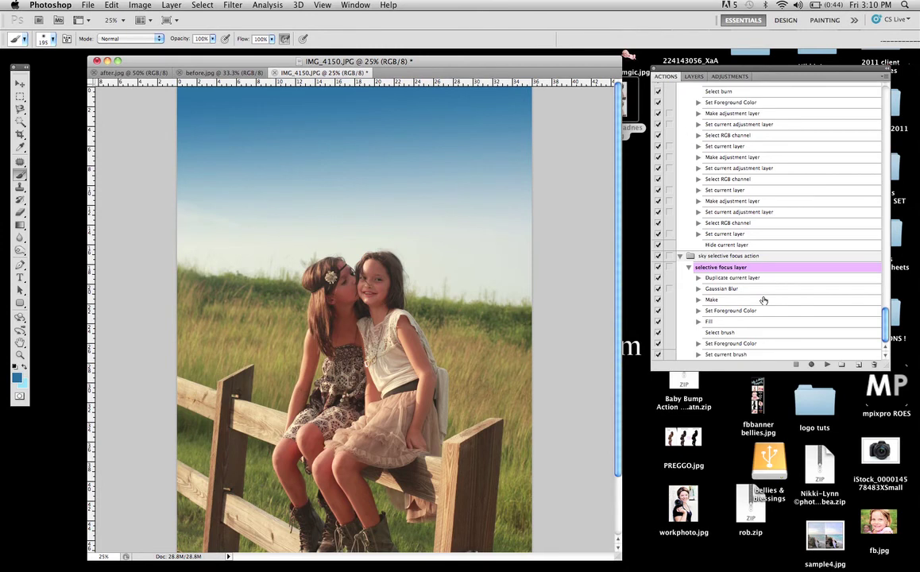
{"action": "scroll", "coordinate": [759, 290], "scroll_direction": "up", "scroll_amount": 6}
{"action": "scroll", "coordinate": [759, 286], "scroll_direction": "up", "scroll_amount": 8}
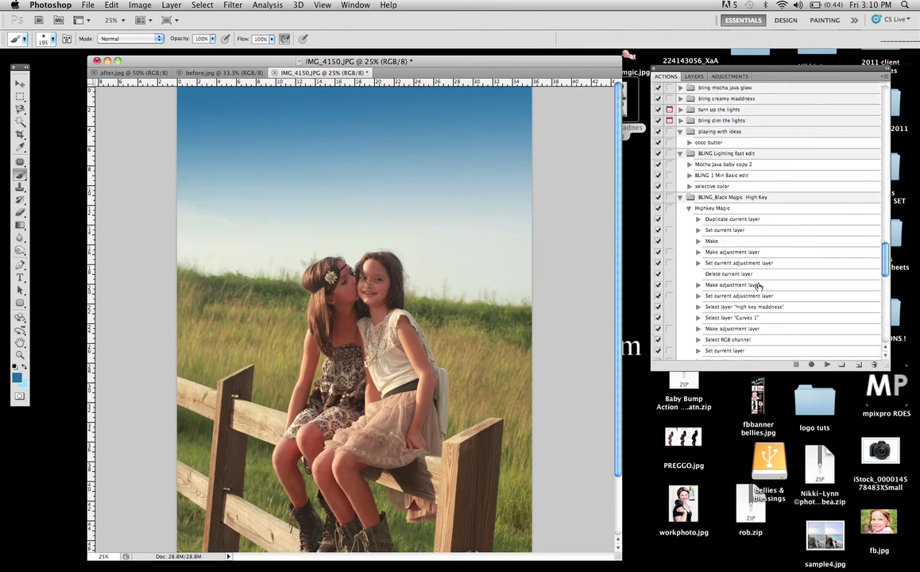
{"action": "scroll", "coordinate": [759, 287], "scroll_direction": "up", "scroll_amount": 5}
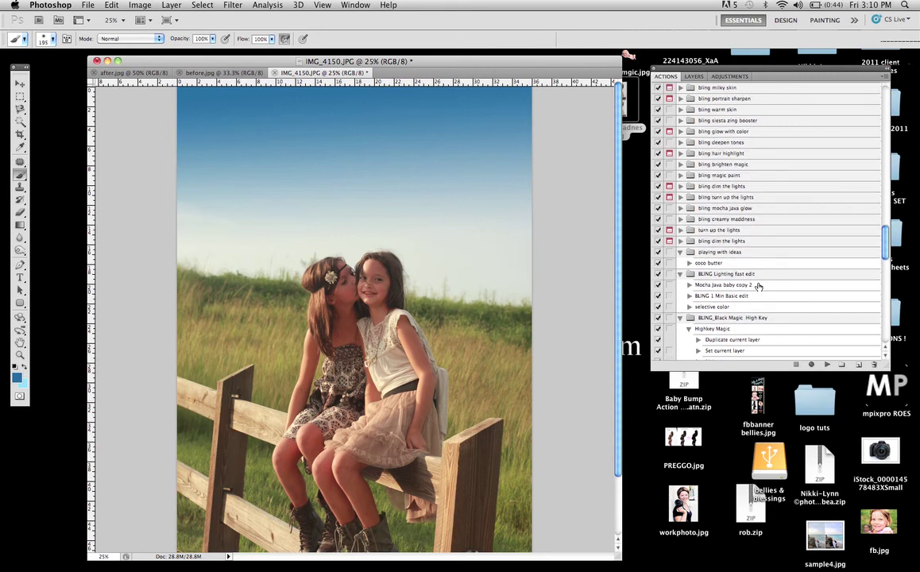
{"action": "left_click", "coordinate": [722, 297]}
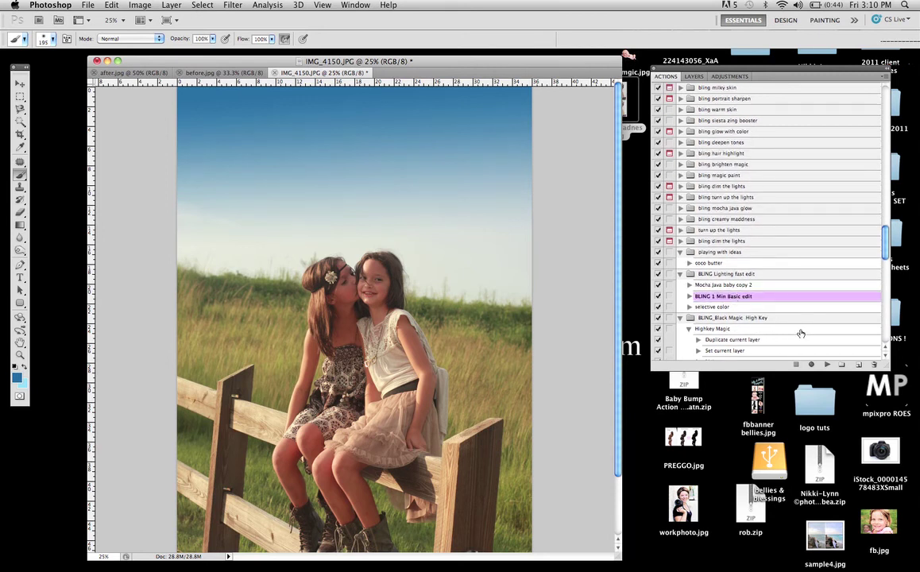
{"action": "left_click", "coordinate": [826, 364]}
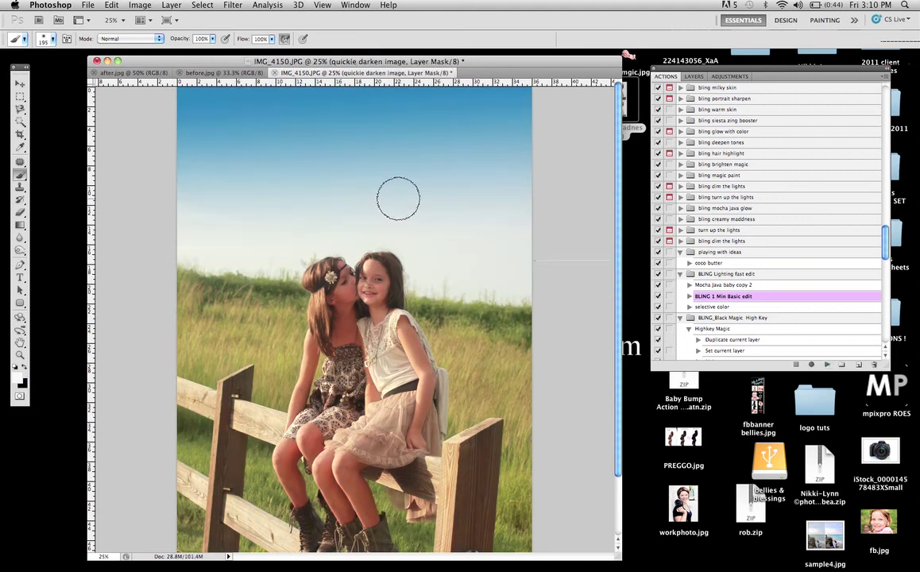
{"action": "scroll", "coordinate": [561, 197], "scroll_direction": "down", "scroll_amount": 3}
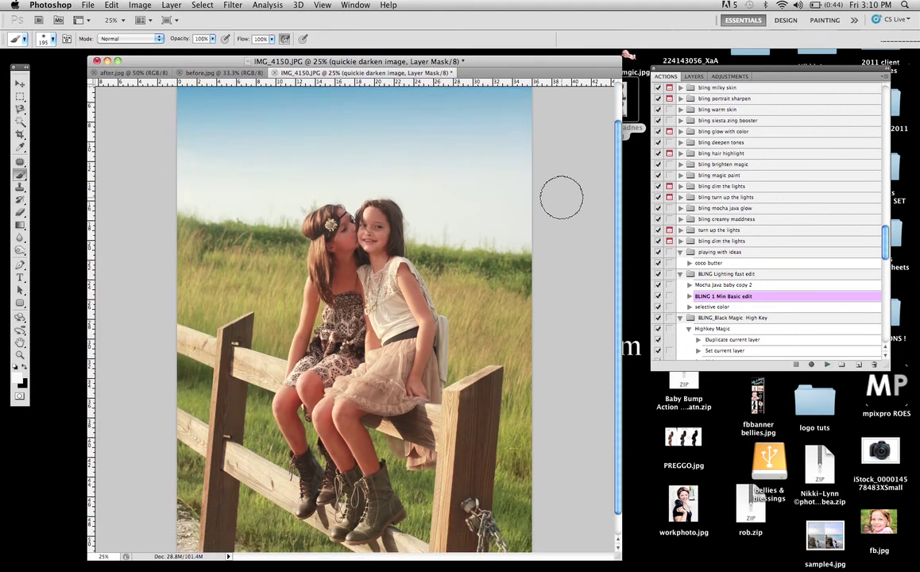
{"action": "scroll", "coordinate": [561, 197], "scroll_direction": "up", "scroll_amount": 2}
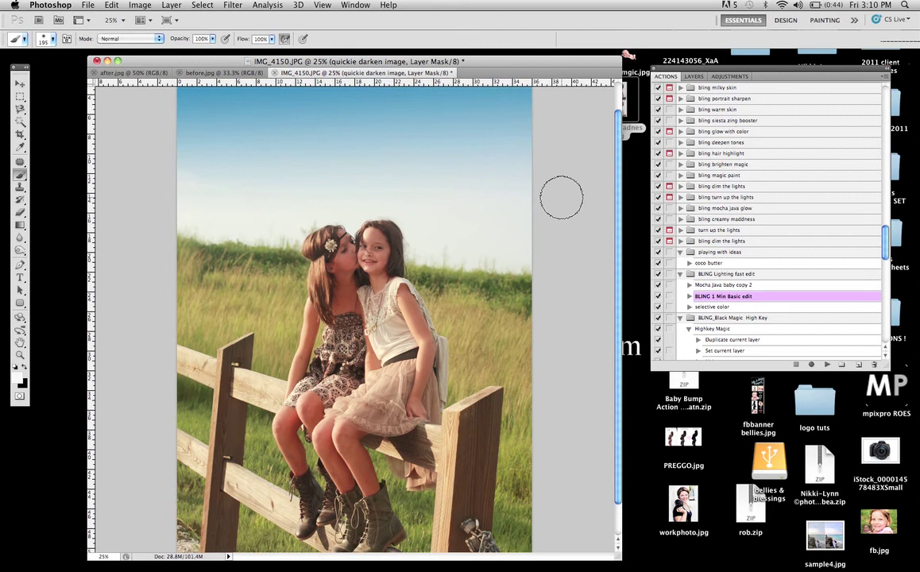
- Review the edited portrait and the layers the action added, and compare the result with before.jpg
{"action": "scroll", "coordinate": [561, 197], "scroll_direction": "down", "scroll_amount": 1}
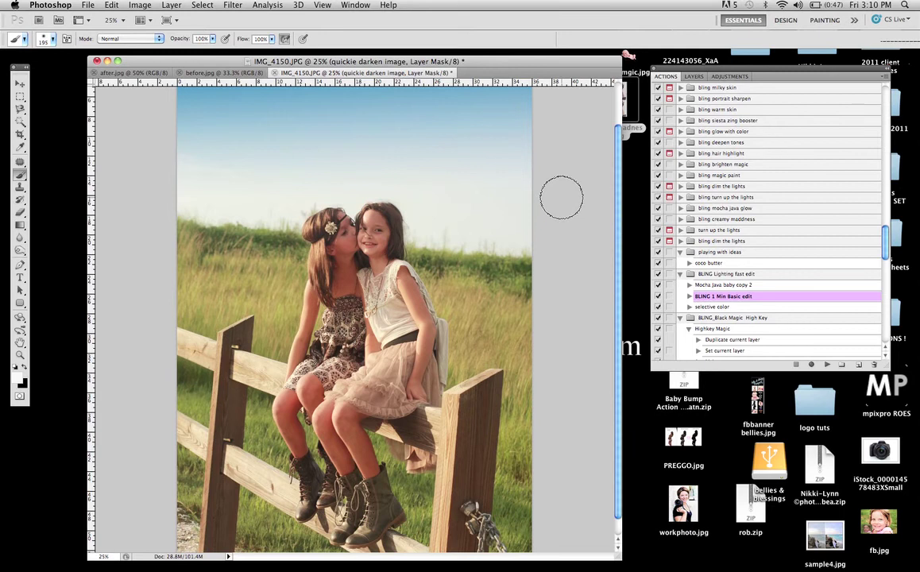
{"action": "scroll", "coordinate": [562, 197], "scroll_direction": "up", "scroll_amount": 3}
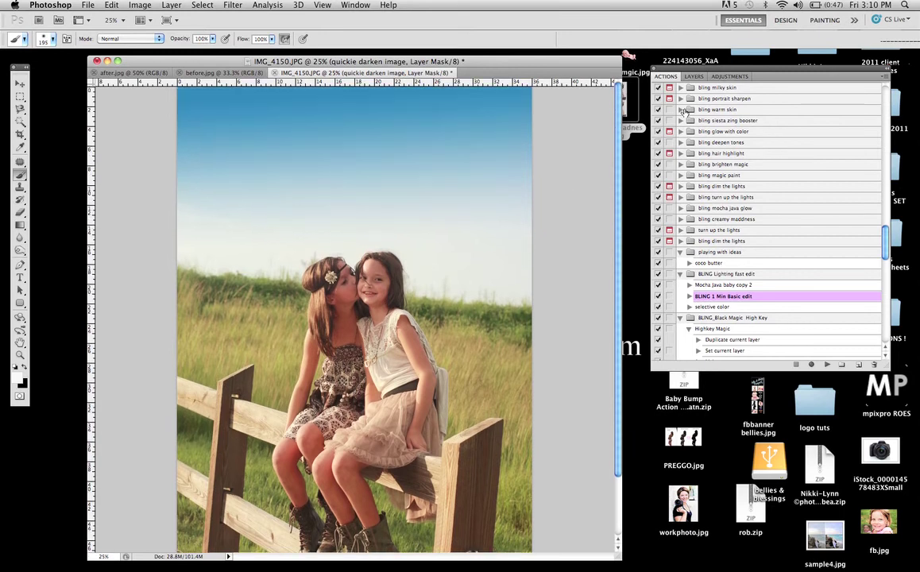
{"action": "key", "text": "F7"}
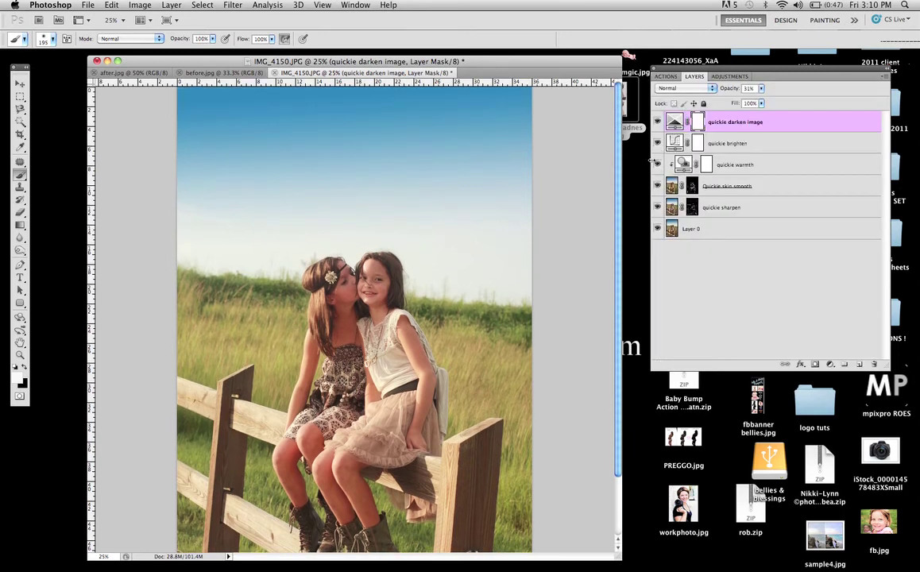
{"action": "mouse_move", "coordinate": [657, 121]}
{"action": "left_mouse_down"}
{"action": "mouse_move", "coordinate": [659, 208]}
{"action": "mouse_move", "coordinate": [659, 123]}
{"action": "left_mouse_up"}
{"action": "left_click", "coordinate": [663, 77]}
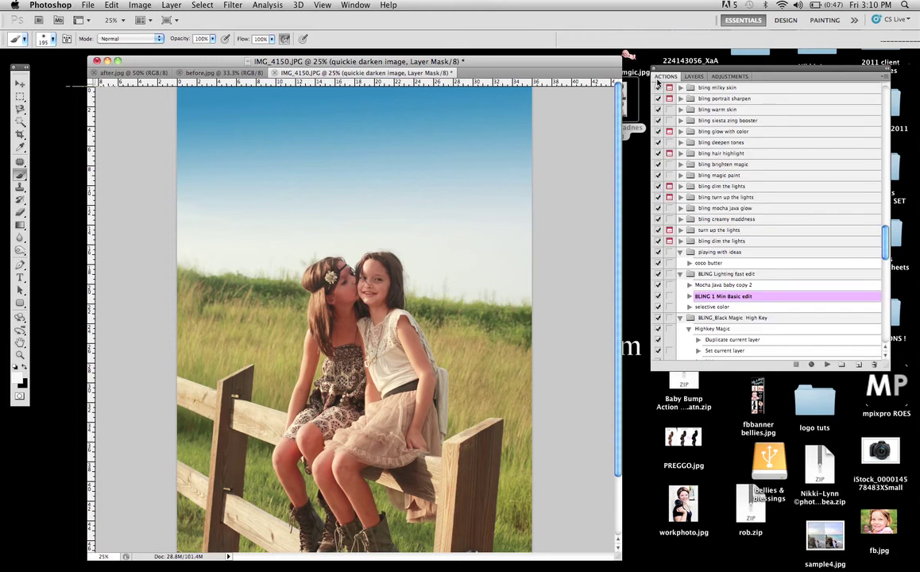
{"action": "left_click", "coordinate": [693, 77]}
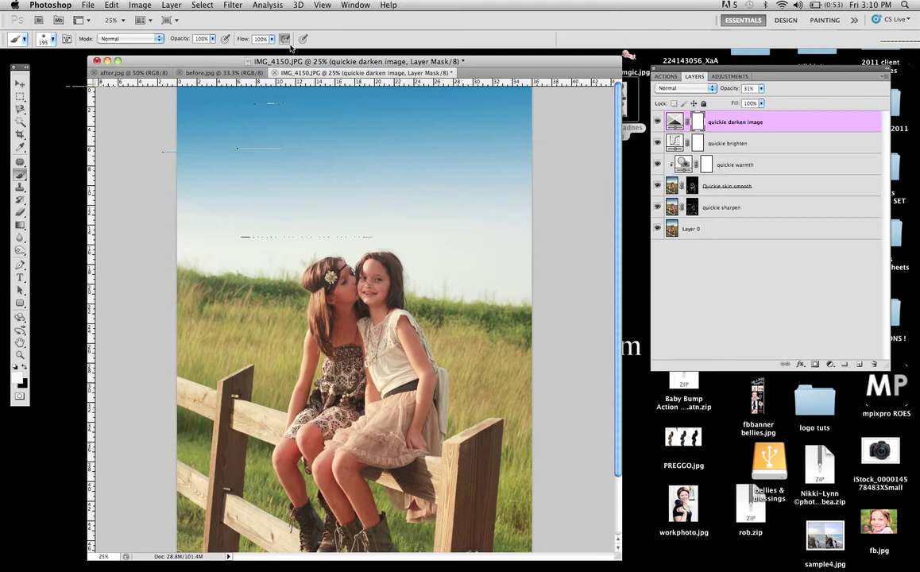
{"action": "left_click", "coordinate": [201, 74]}
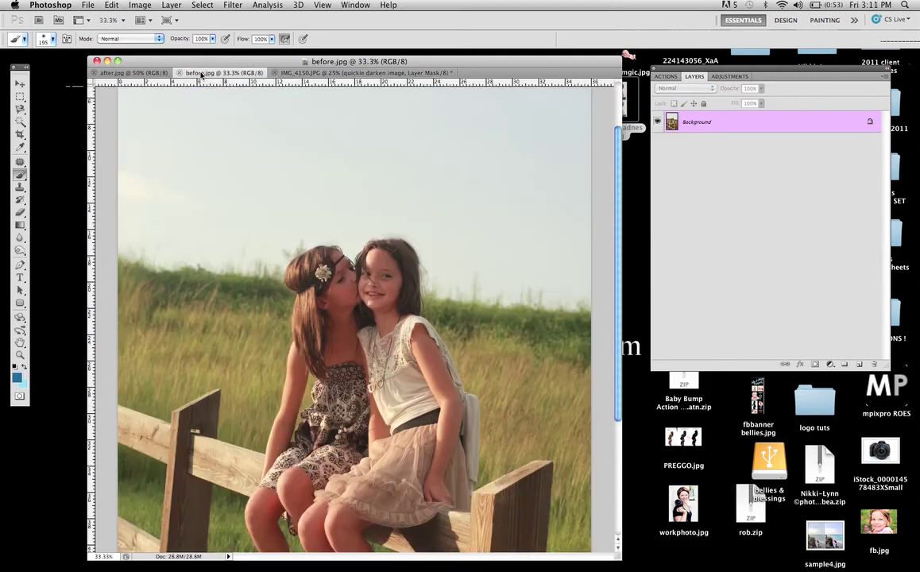
{"action": "left_click", "coordinate": [311, 73]}
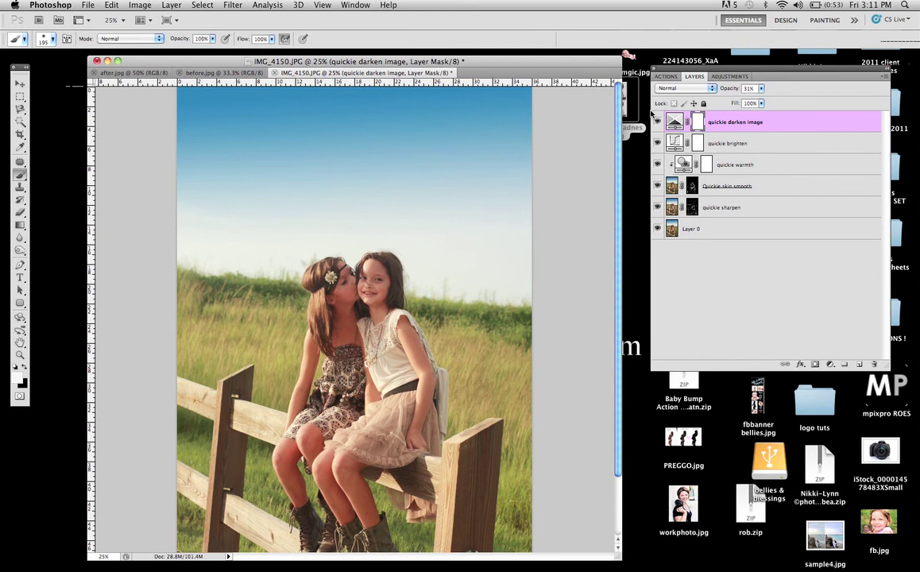
- Delete the action's five quickie layers from IMG_4150.JPG and close the document without saving
{"action": "key", "text": "Delete"}
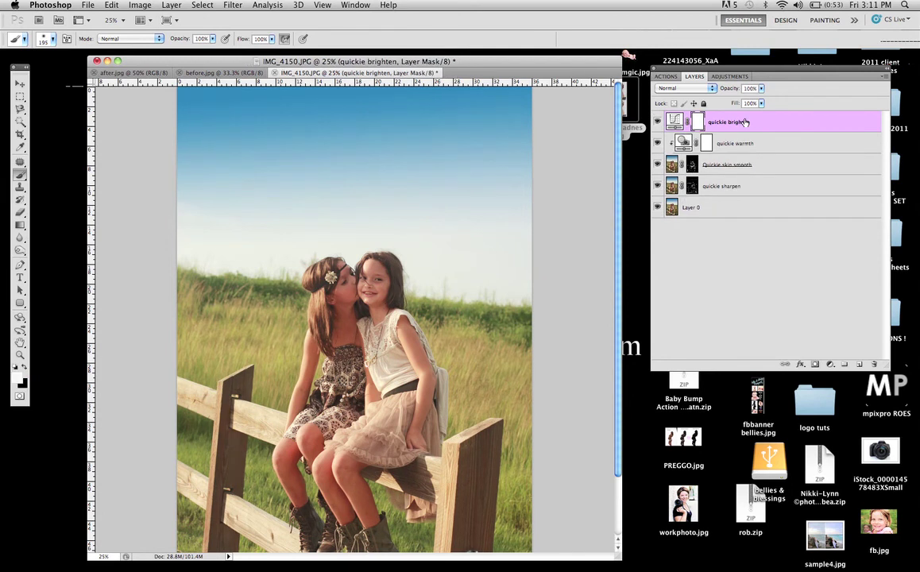
{"action": "key", "text": "Delete"}
{"action": "key", "text": "Delete"}
{"action": "key", "text": "Delete"}
{"action": "key", "text": "Delete"}
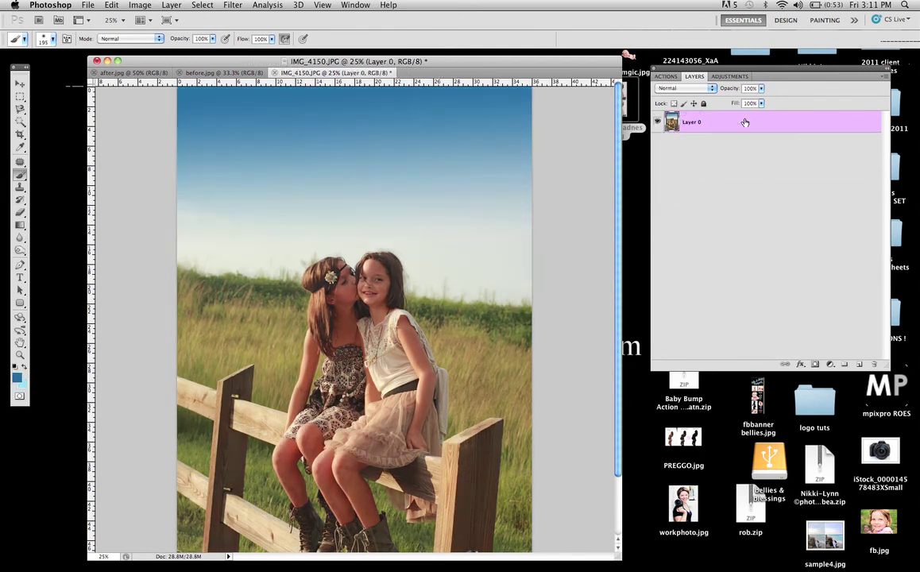
{"action": "left_click", "coordinate": [273, 72]}
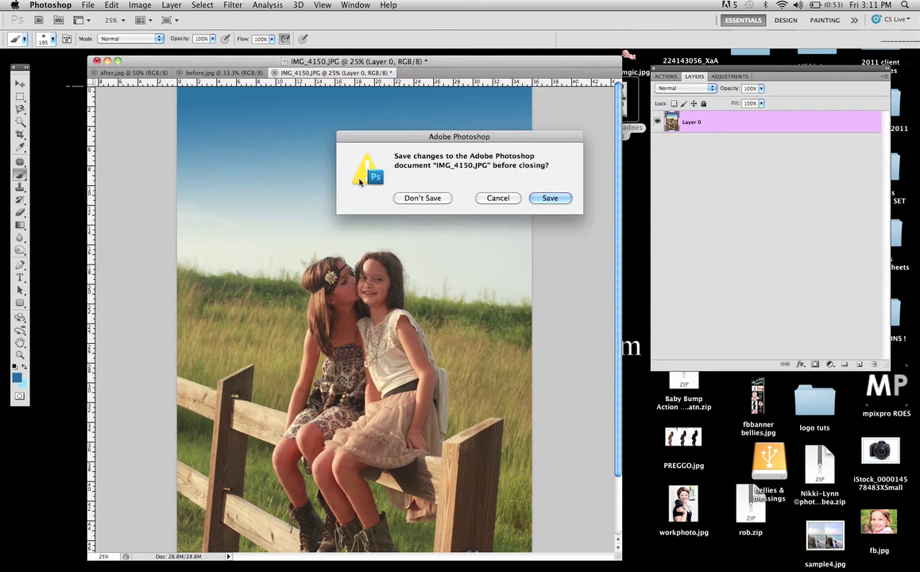
{"action": "left_click", "coordinate": [427, 198]}
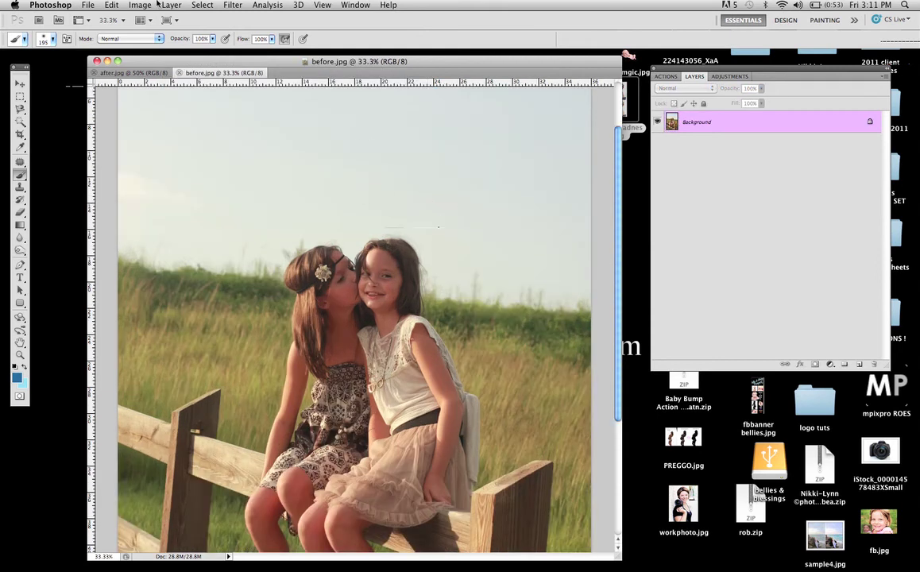
- Reopen IMG_4150.JPG from the recently used files and shift the document window slightly aside
{"action": "left_click", "coordinate": [80, 6]}
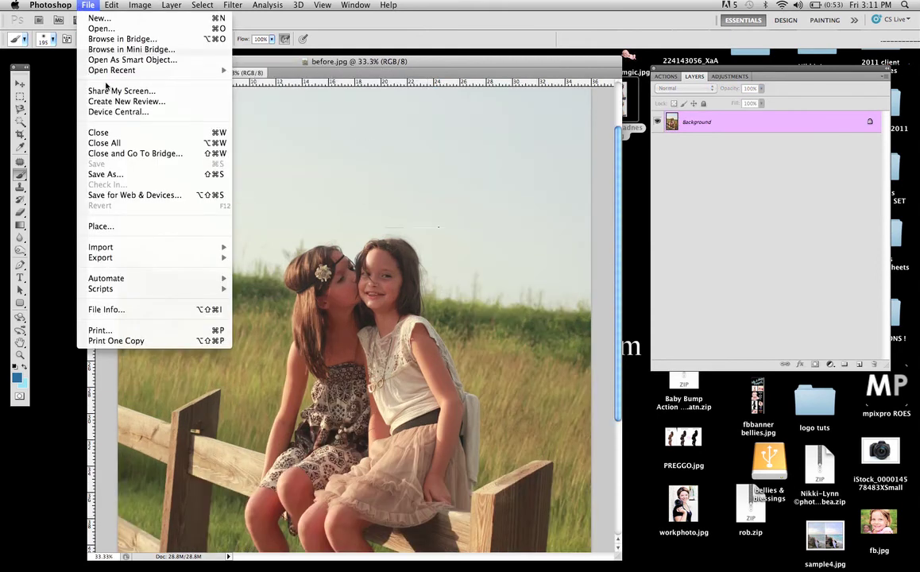
{"action": "mouse_move", "coordinate": [107, 73]}
{"action": "left_click", "coordinate": [265, 71]}
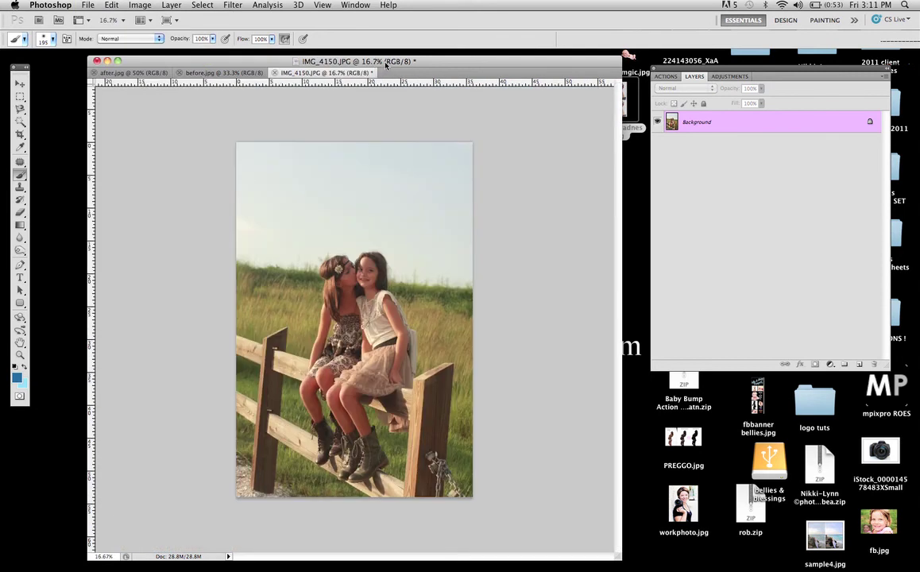
{"action": "left_click_drag", "start_coordinate": [387, 66], "coordinate": [353, 62]}
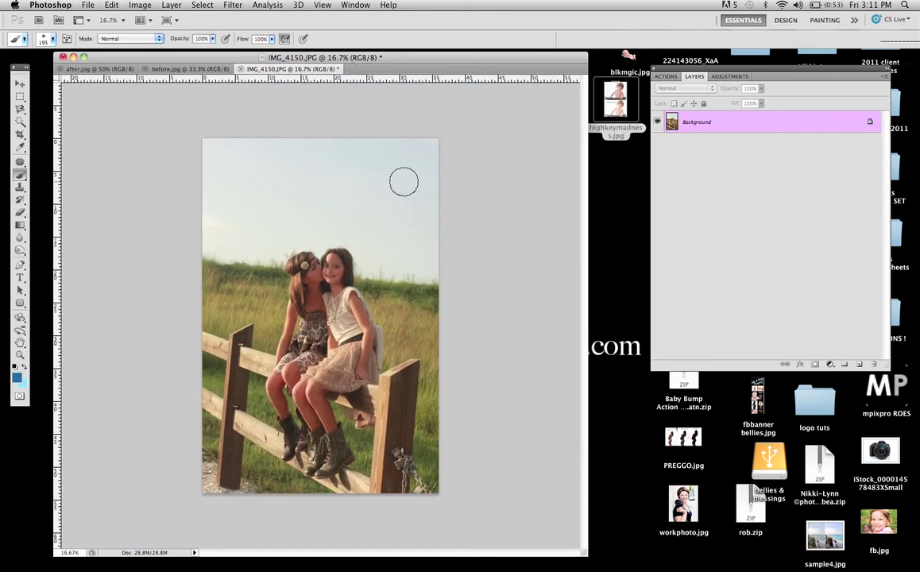
- Glance at after.jpg and before.jpg, and restore the minimized cloud photo IMG_9080.JPG beside the IMG_4150.JPG portrait
{"action": "left_click", "coordinate": [19, 83]}
{"action": "left_click", "coordinate": [99, 69]}
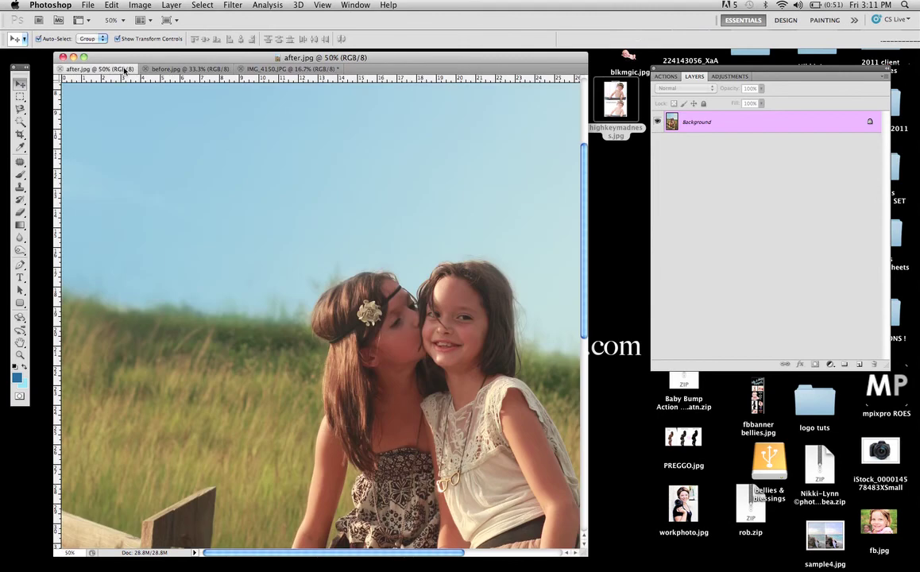
{"action": "left_click", "coordinate": [184, 69]}
{"action": "left_click", "coordinate": [287, 69]}
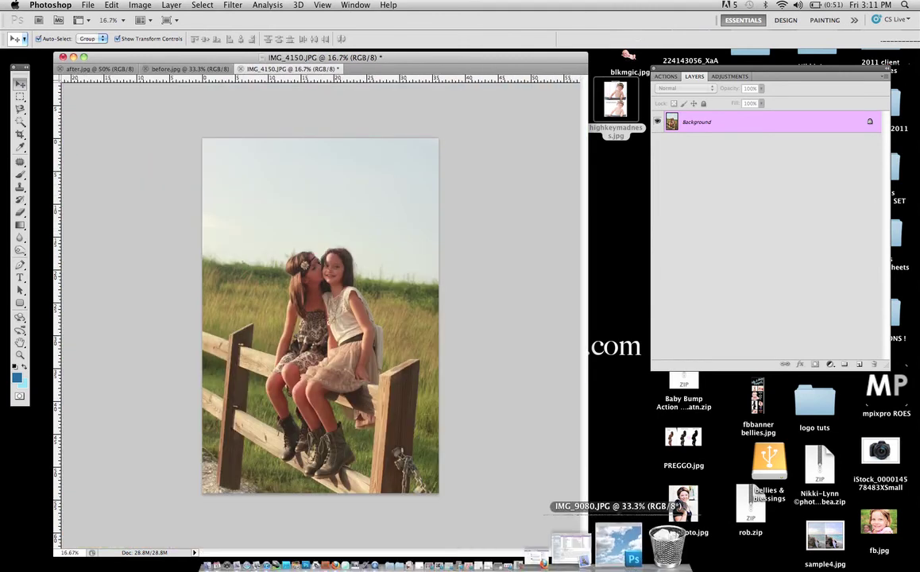
{"action": "left_click", "coordinate": [625, 516]}
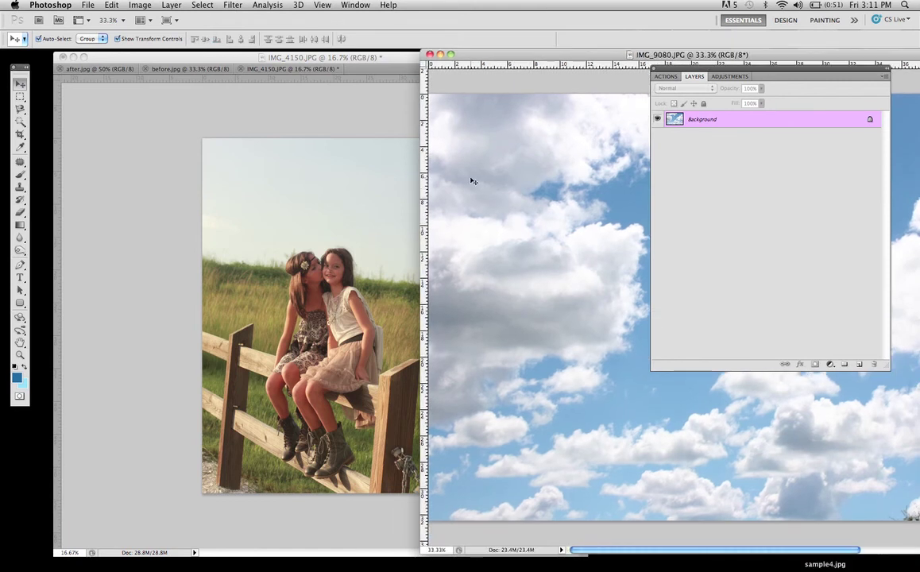
{"action": "left_click", "coordinate": [173, 209]}
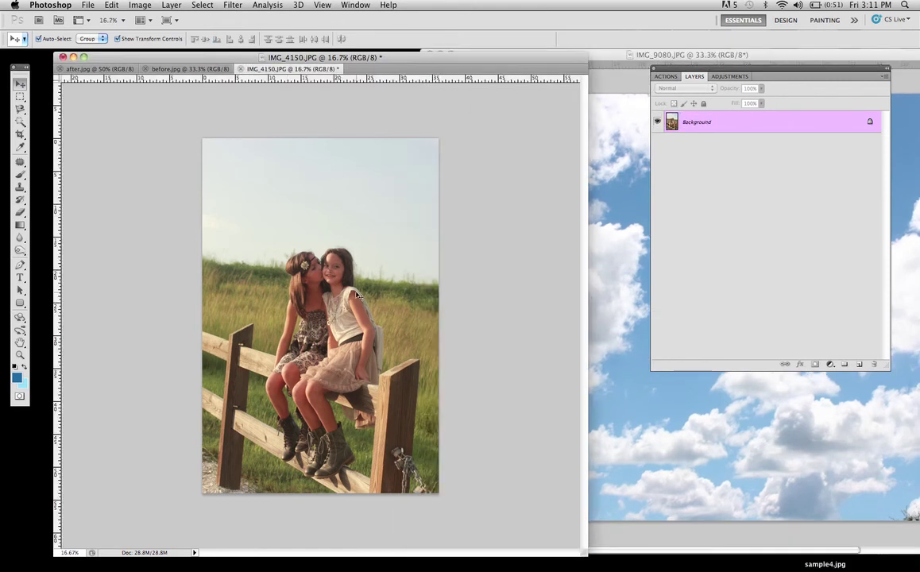
- Duplicate the portrait's Background layer and mask the copy to the sky using a Magic Wand selection at tolerance 32
{"action": "left_click_drag", "start_coordinate": [867, 128], "coordinate": [859, 364]}
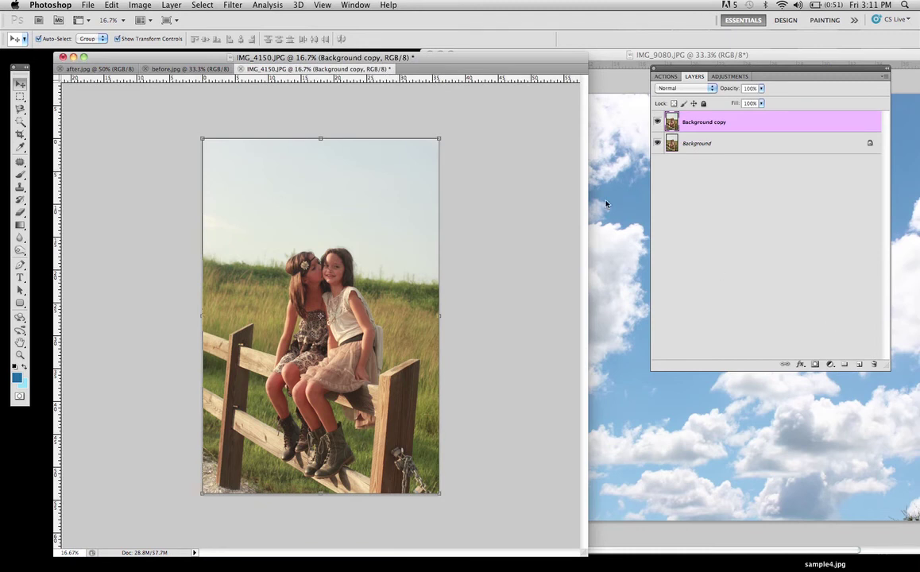
{"action": "left_click", "coordinate": [20, 121]}
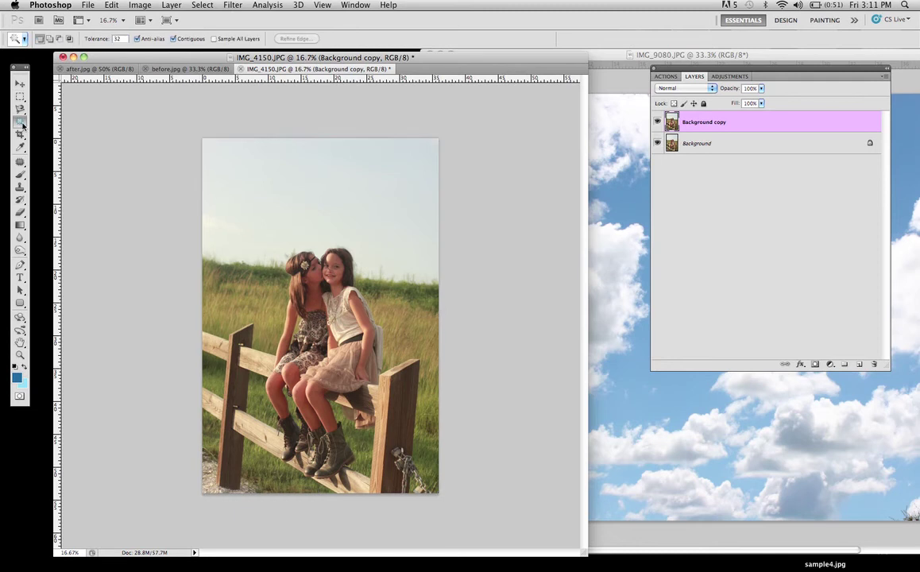
{"action": "left_click", "coordinate": [384, 239]}
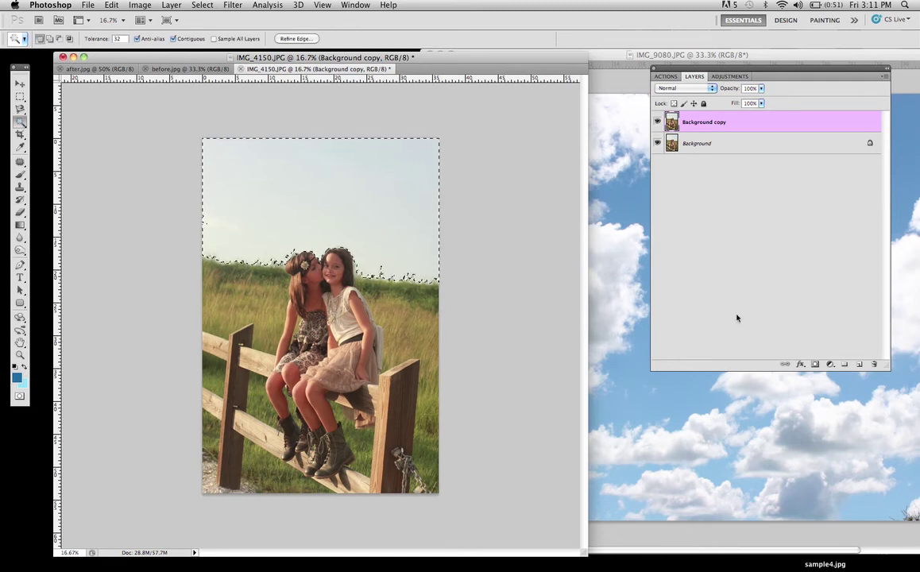
{"action": "left_click", "coordinate": [815, 366]}
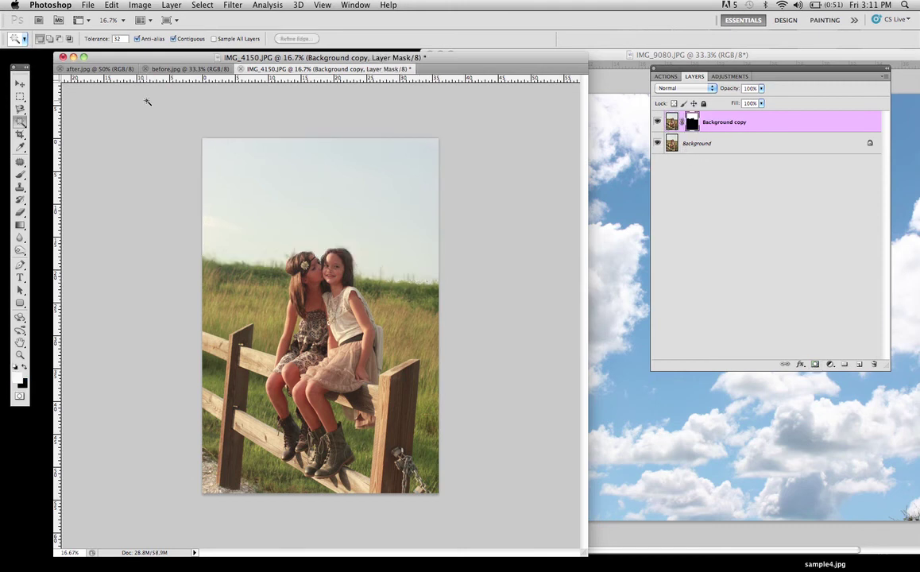
- Copy the IMG_9080.JPG cloud photo into the portrait with the Move tool and position it over the sky
{"action": "left_click", "coordinate": [20, 83]}
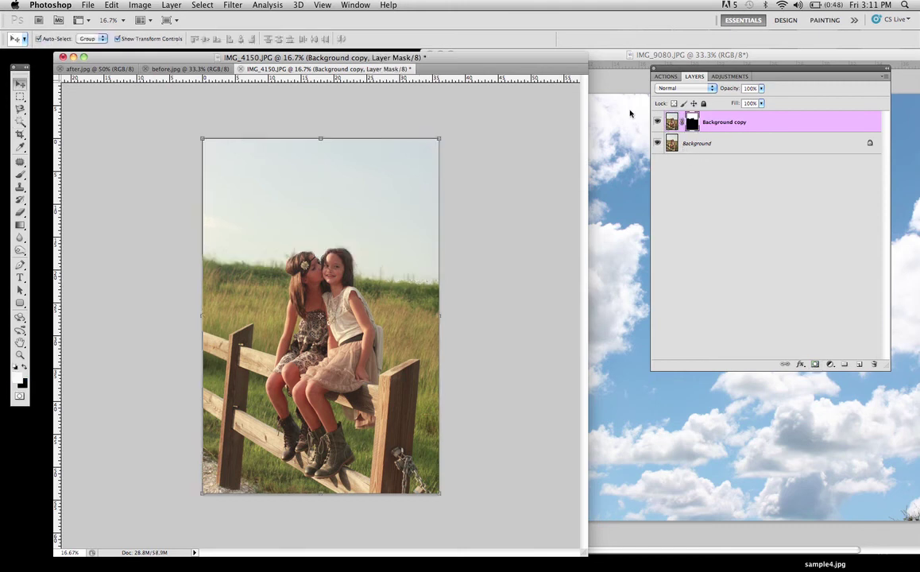
{"action": "left_click", "coordinate": [604, 159]}
{"action": "left_click_drag", "start_coordinate": [508, 164], "coordinate": [364, 186]}
{"action": "left_click_drag", "start_coordinate": [384, 221], "coordinate": [305, 150]}
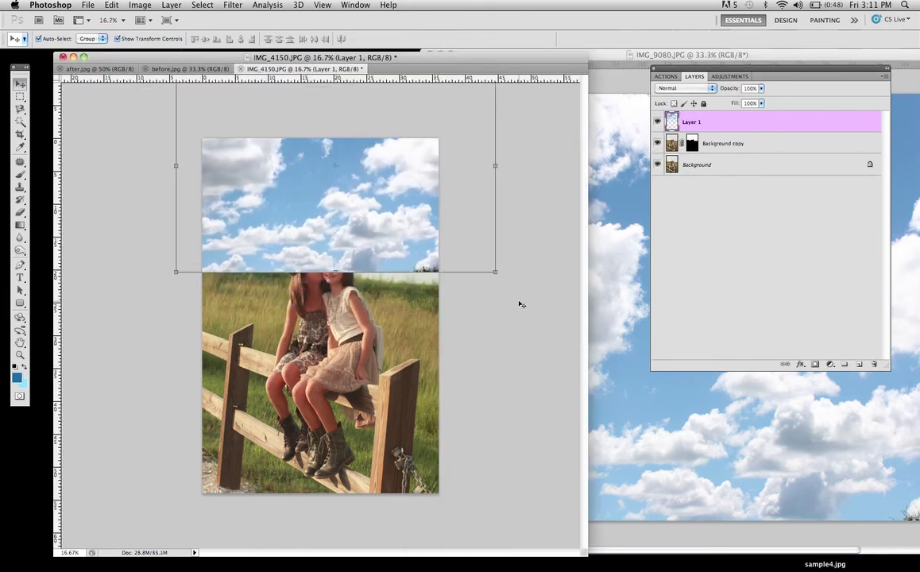
- Enlarge the cloud layer and rotate it slightly clockwise so its lower edge follows the sloping grass horizon
{"action": "left_click_drag", "start_coordinate": [499, 279], "coordinate": [495, 309]}
{"action": "mouse_move", "coordinate": [382, 216]}
{"action": "left_mouse_down"}
{"action": "mouse_move", "coordinate": [379, 240]}
{"action": "mouse_move", "coordinate": [378, 228]}
{"action": "left_mouse_up"}
{"action": "key", "text": "Return"}
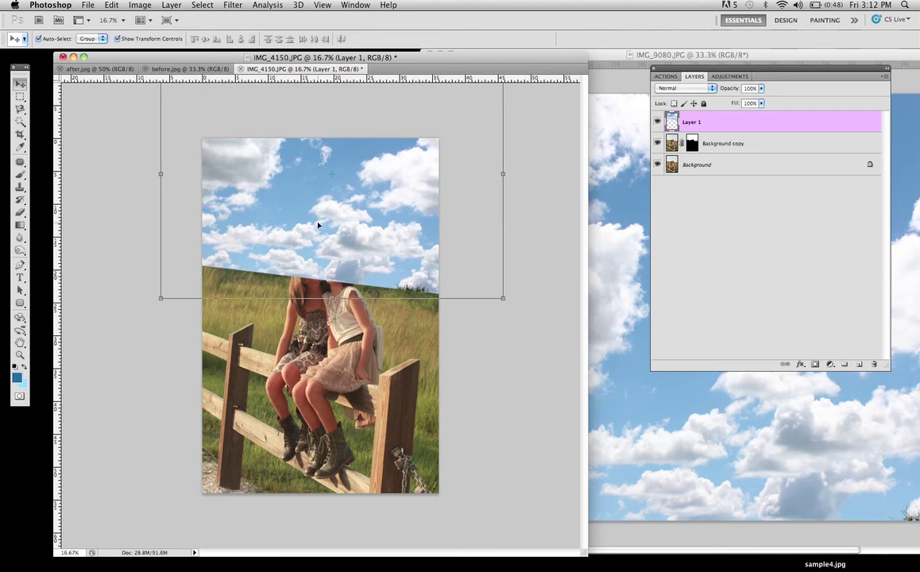
- Clip the cloud layer to the masked Background copy and check the edges around the girls' hair and the grass
{"action": "left_click", "coordinate": [721, 131], "text": "alt"}
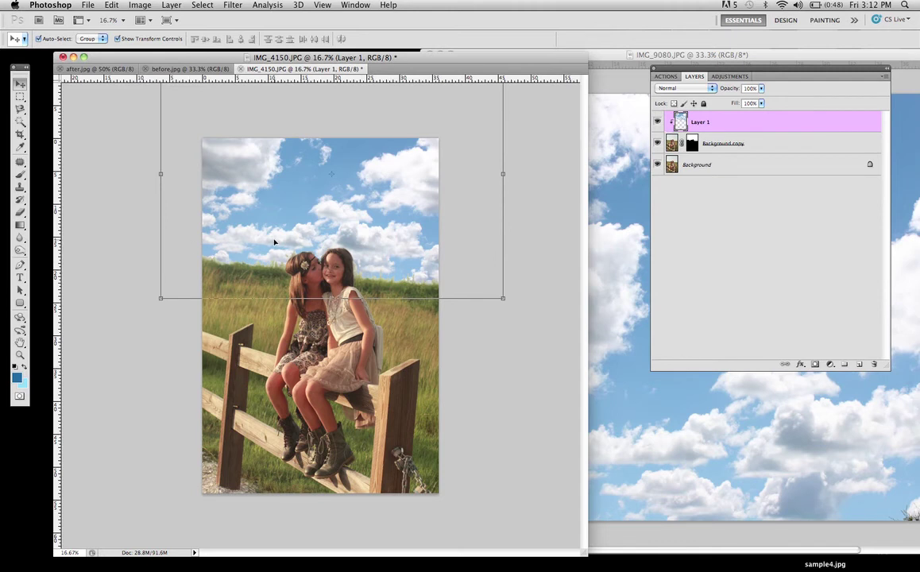
{"action": "key", "text": "super+equal"}
{"action": "key", "text": "super+equal"}
{"action": "key", "text": "super+equal"}
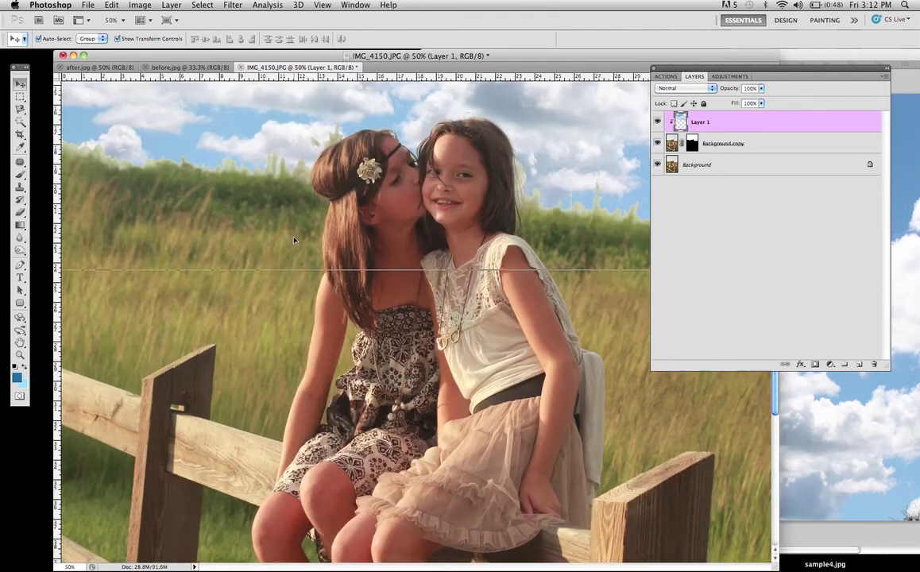
{"action": "scroll", "coordinate": [294, 240], "scroll_direction": "up", "scroll_amount": 5}
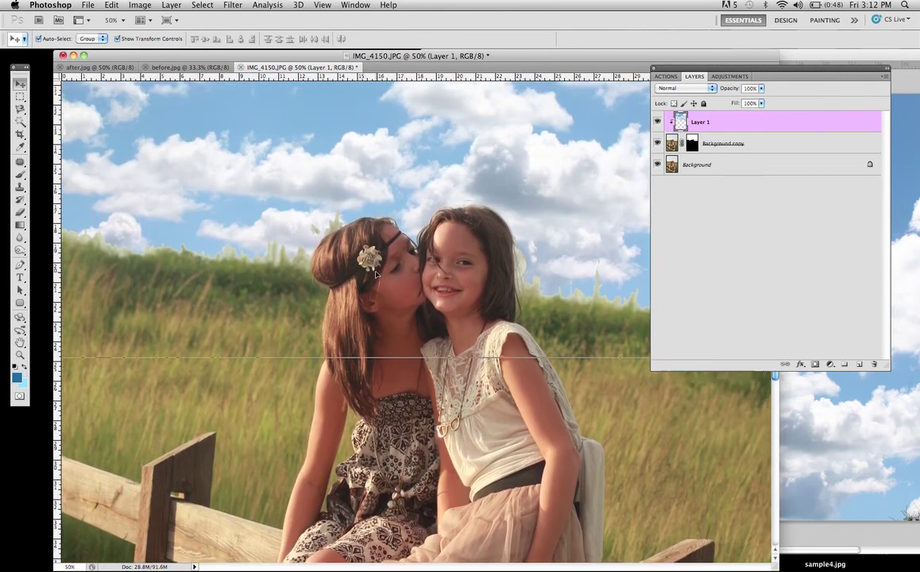
{"action": "scroll", "coordinate": [378, 273], "scroll_direction": "up", "scroll_amount": 2}
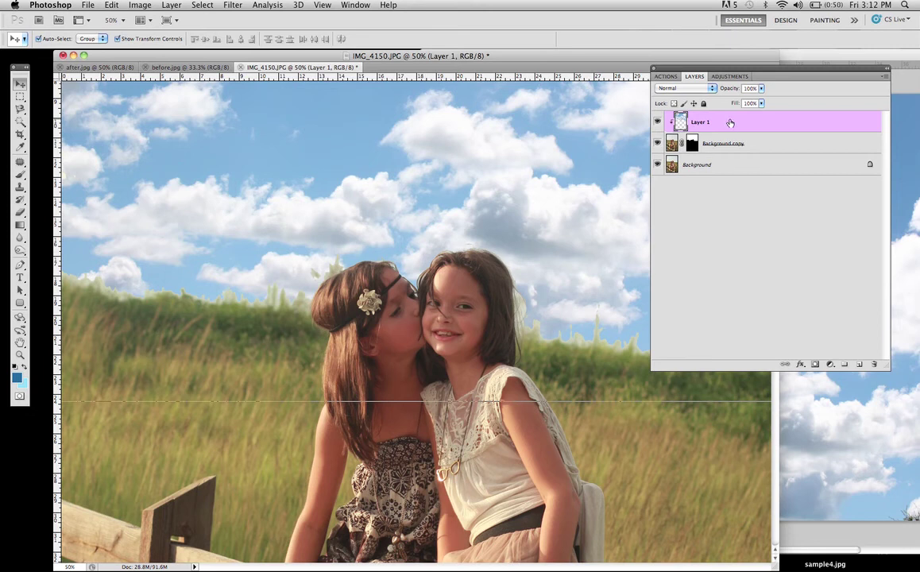
- Try the Multiply, Screen, Overlay and Hard Light blend modes on the clipped cloud layer
{"action": "left_click", "coordinate": [714, 89]}
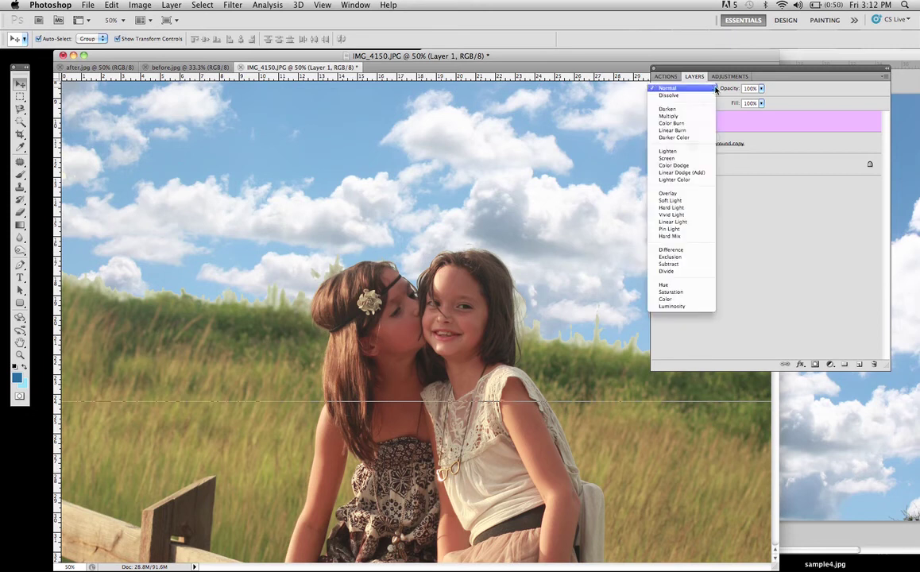
{"action": "left_click", "coordinate": [682, 116]}
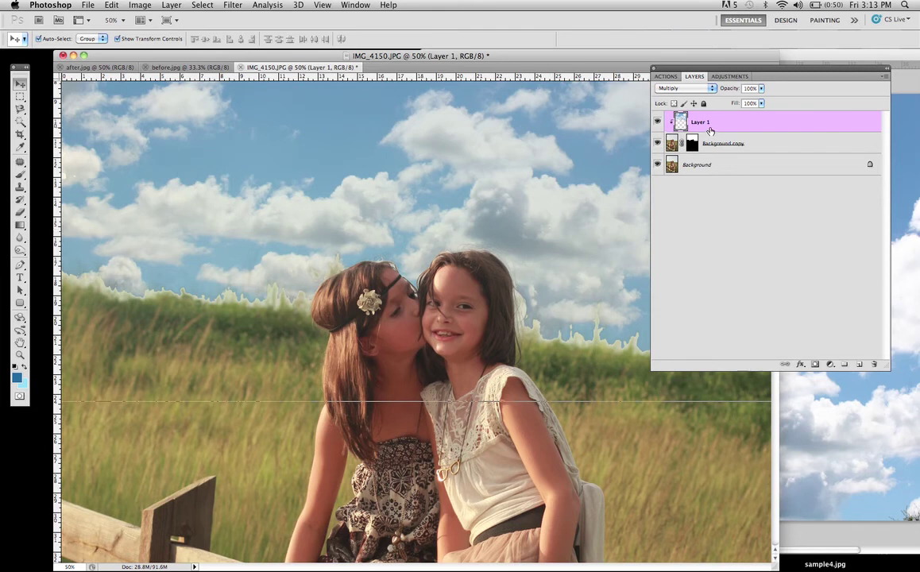
{"action": "left_click", "coordinate": [691, 88]}
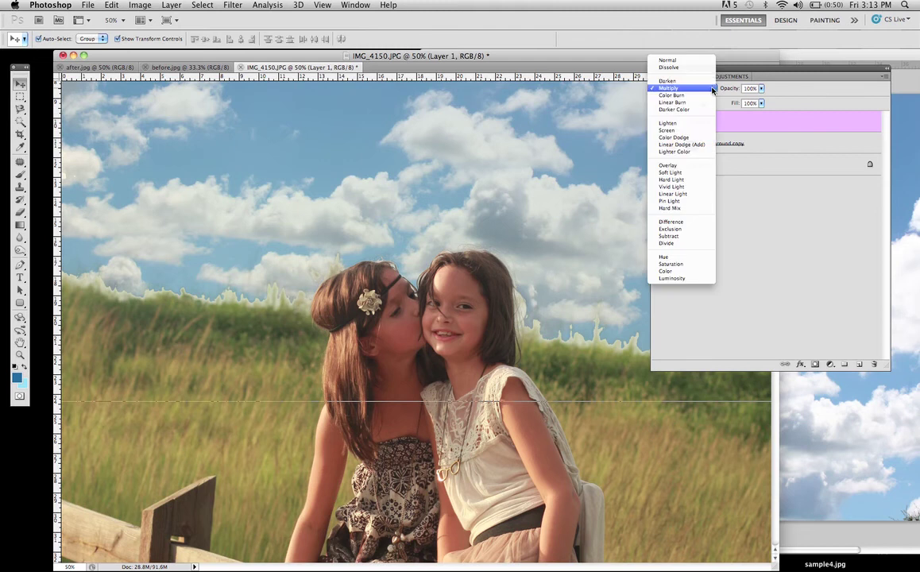
{"action": "left_click", "coordinate": [673, 132]}
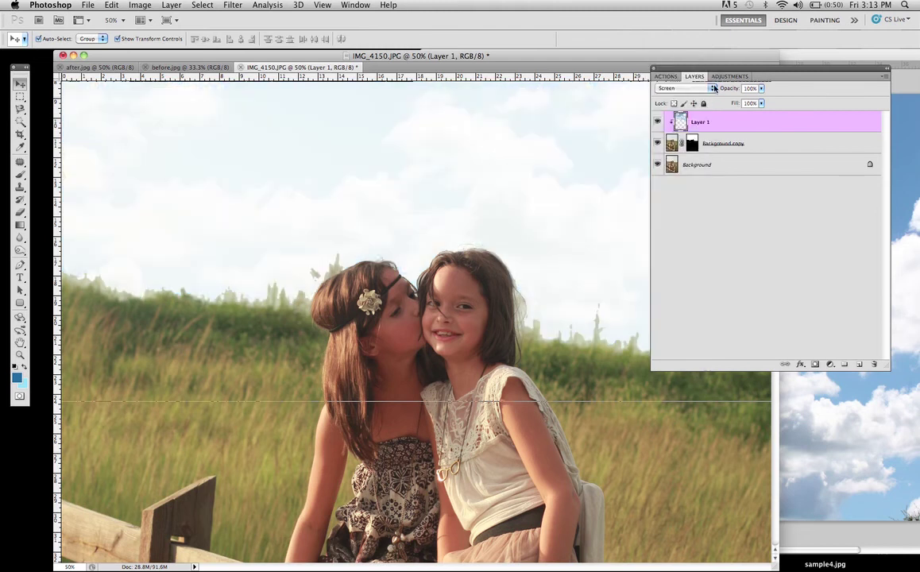
{"action": "left_click", "coordinate": [714, 88]}
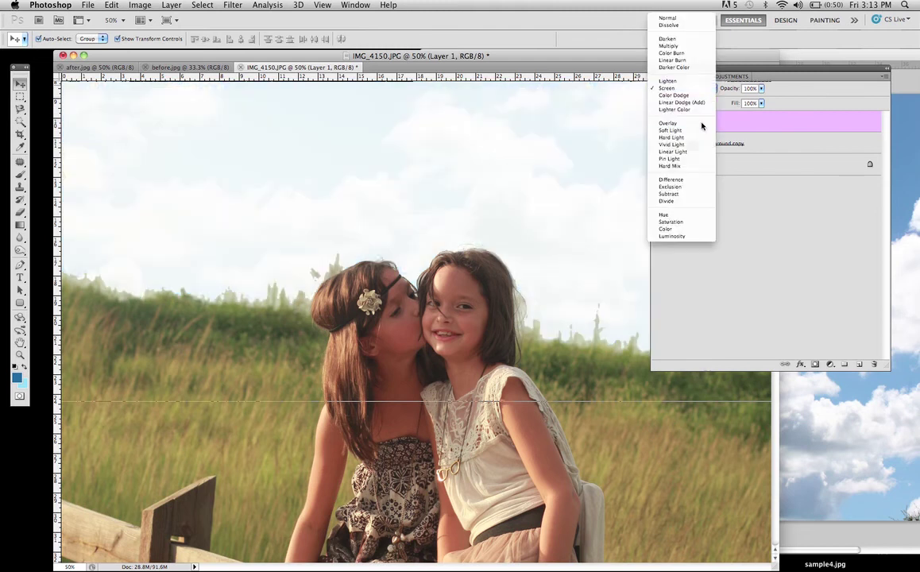
{"action": "left_click", "coordinate": [704, 123]}
{"action": "left_click", "coordinate": [713, 89]}
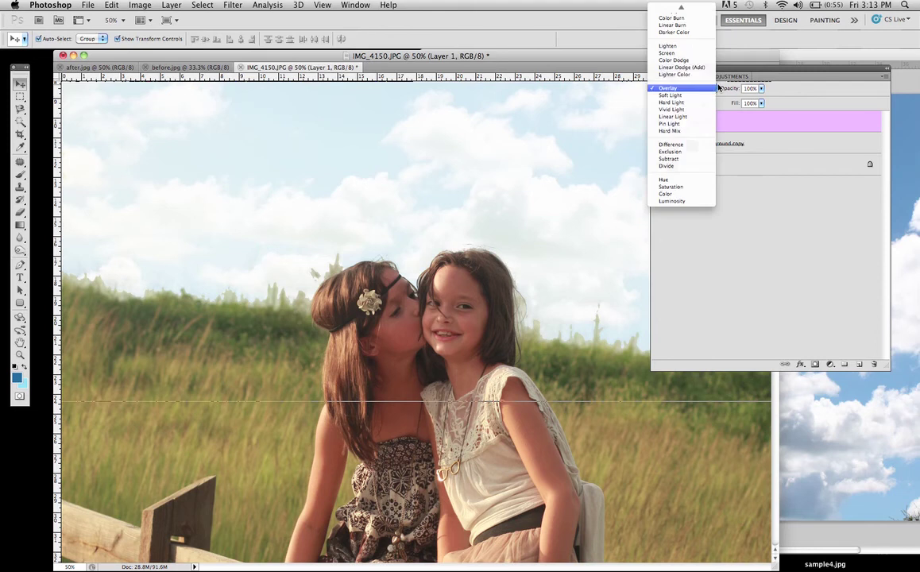
{"action": "scroll", "coordinate": [678, 50], "scroll_direction": "up", "scroll_amount": 2}
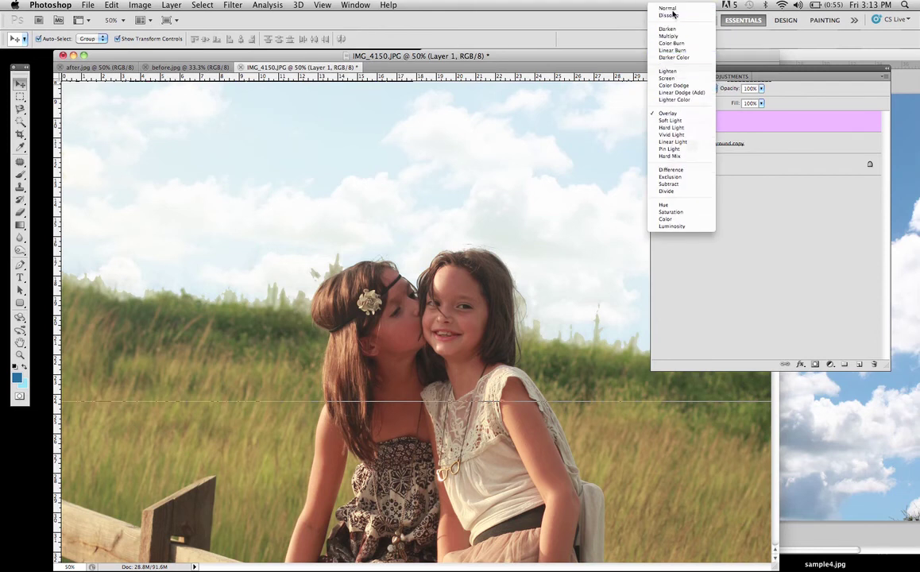
{"action": "left_click", "coordinate": [669, 8]}
{"action": "left_click", "coordinate": [714, 88]}
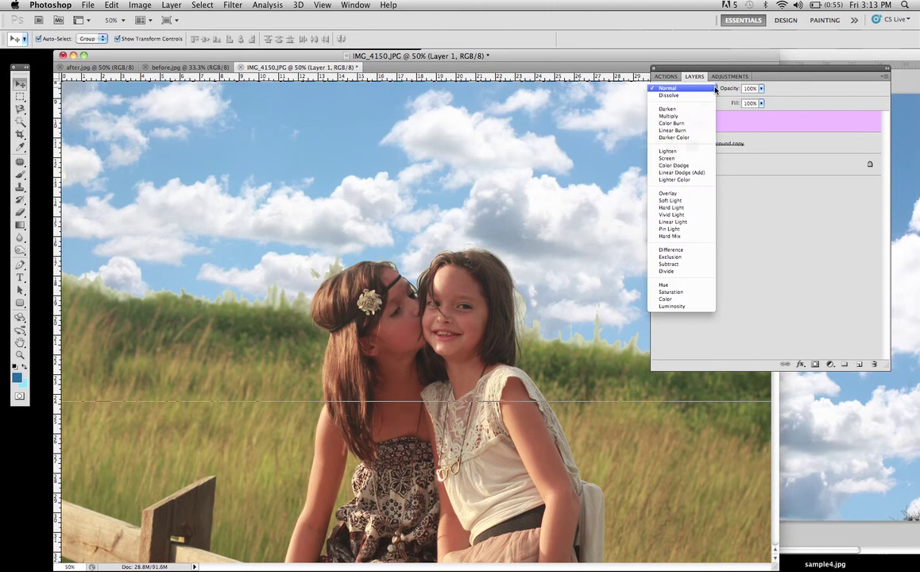
{"action": "left_click", "coordinate": [672, 208]}
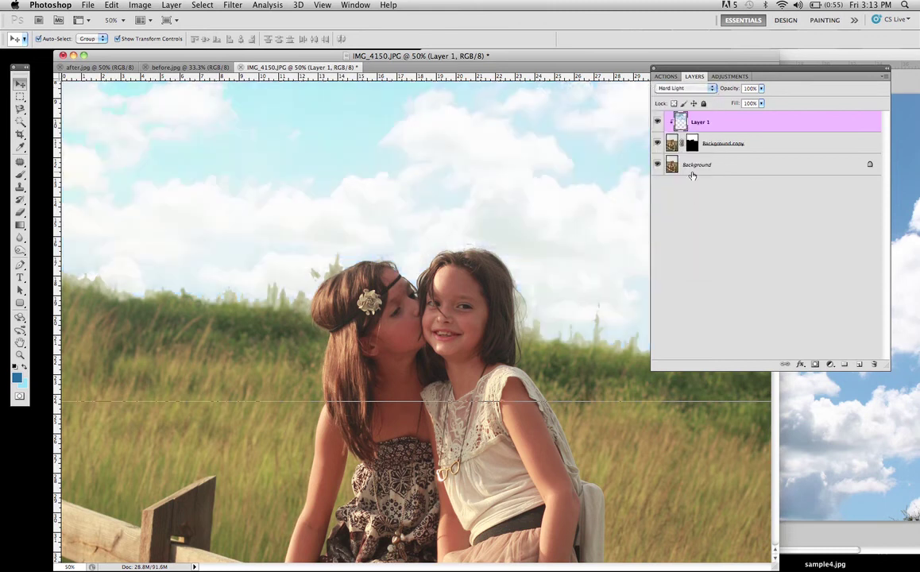
- Set the clipped cloud layer's blend mode to Multiply
{"action": "left_click", "coordinate": [710, 90]}
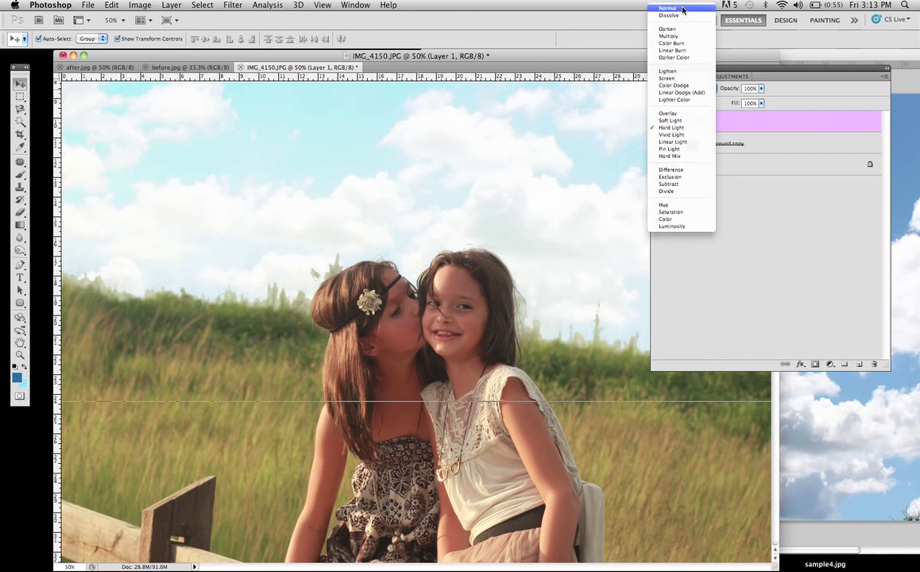
{"action": "left_click", "coordinate": [682, 36]}
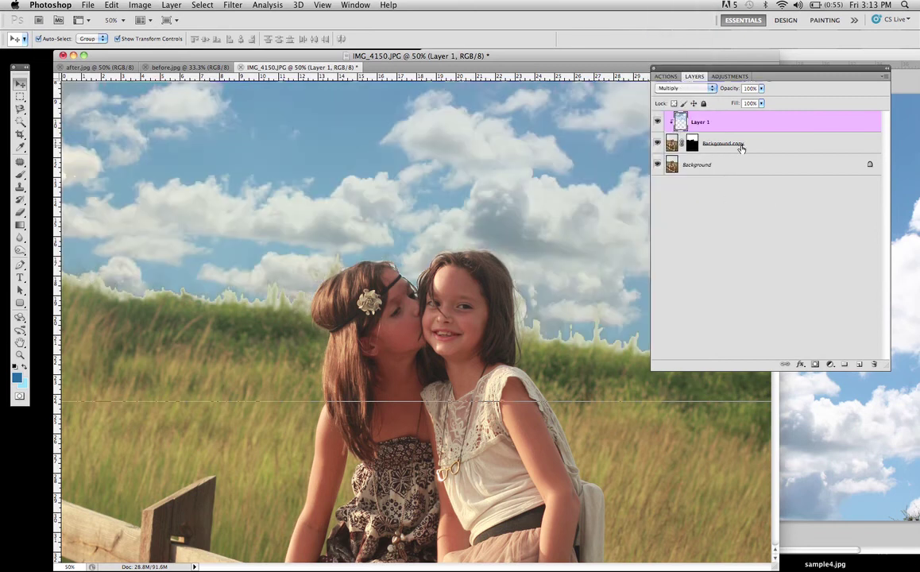
{"action": "key", "text": "super+minus"}
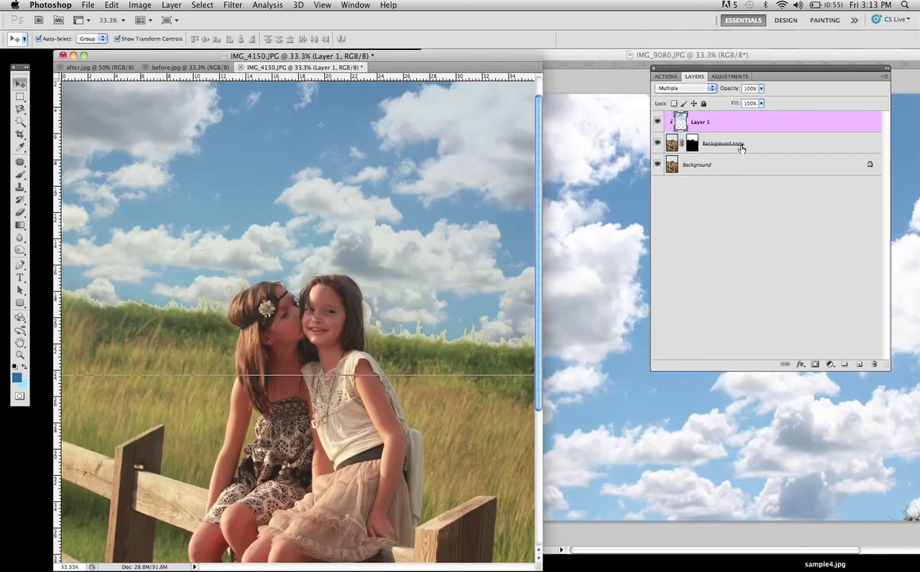
- Paint black on the Background copy's mask with a soft 195 px brush at 100% opacity along the grass edge at the picture's far left
{"action": "left_click", "coordinate": [692, 144]}
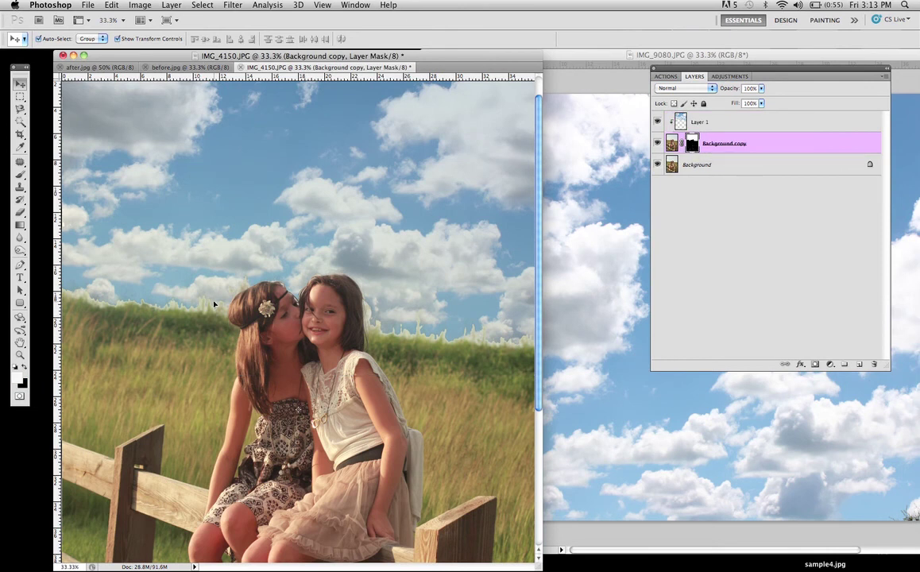
{"action": "key", "text": "super+equal"}
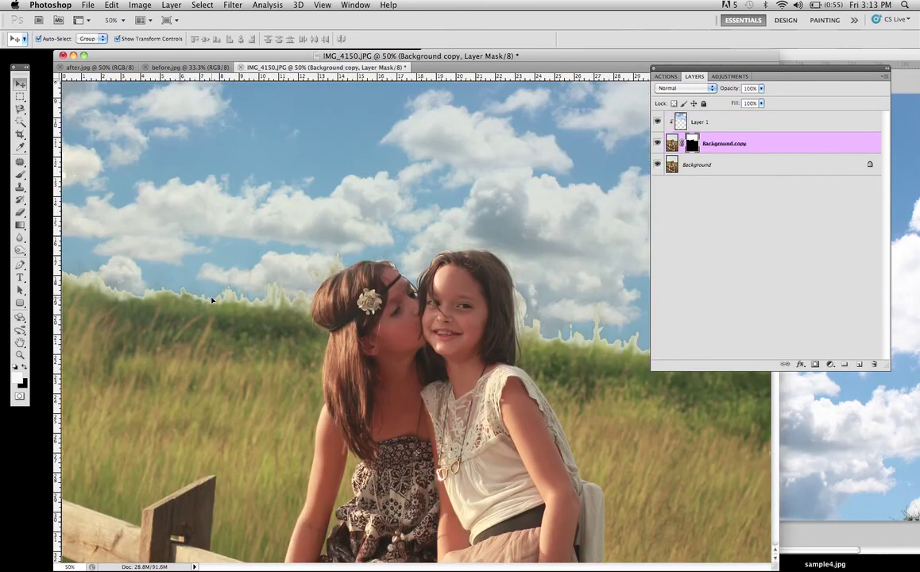
{"action": "left_click", "coordinate": [24, 369]}
{"action": "left_click", "coordinate": [21, 175]}
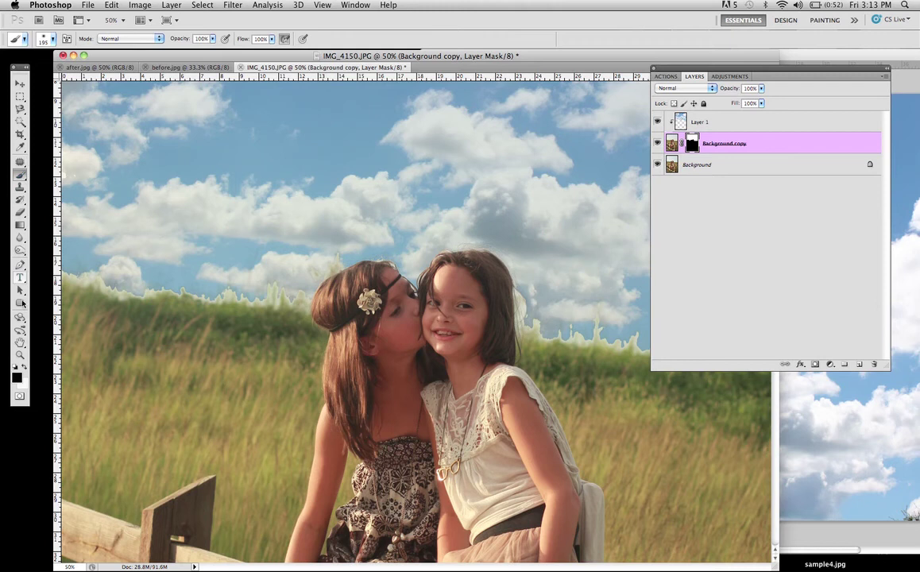
{"action": "left_click", "coordinate": [213, 38]}
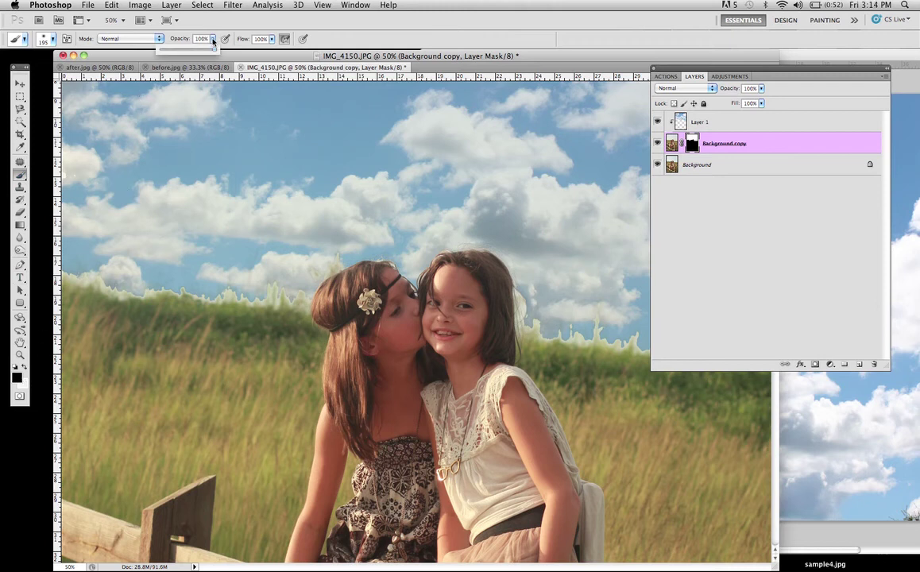
{"action": "left_click", "coordinate": [163, 314]}
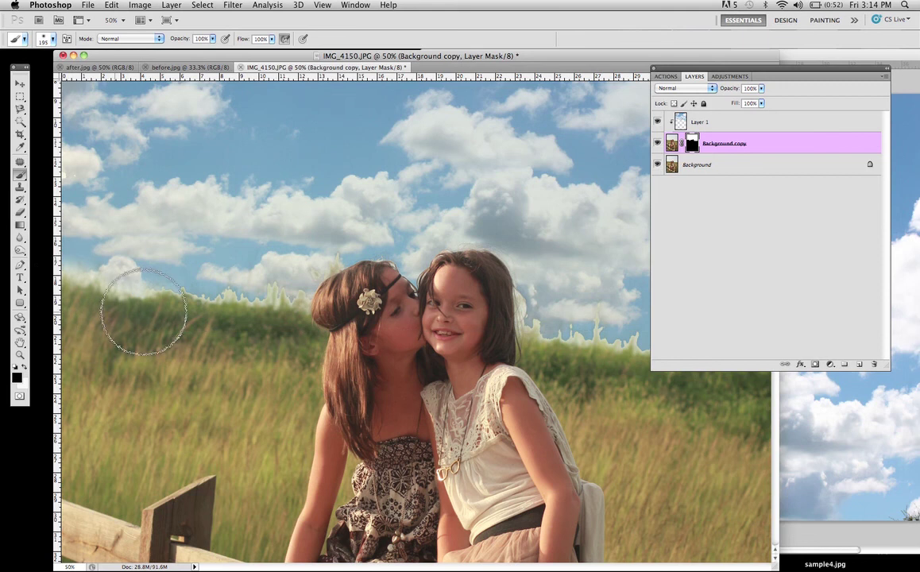
- Reduce the soft brush to 158 px and mask out the remaining jagged cloud edge between the left grass and the girl's hair
{"action": "right_click", "coordinate": [200, 340]}
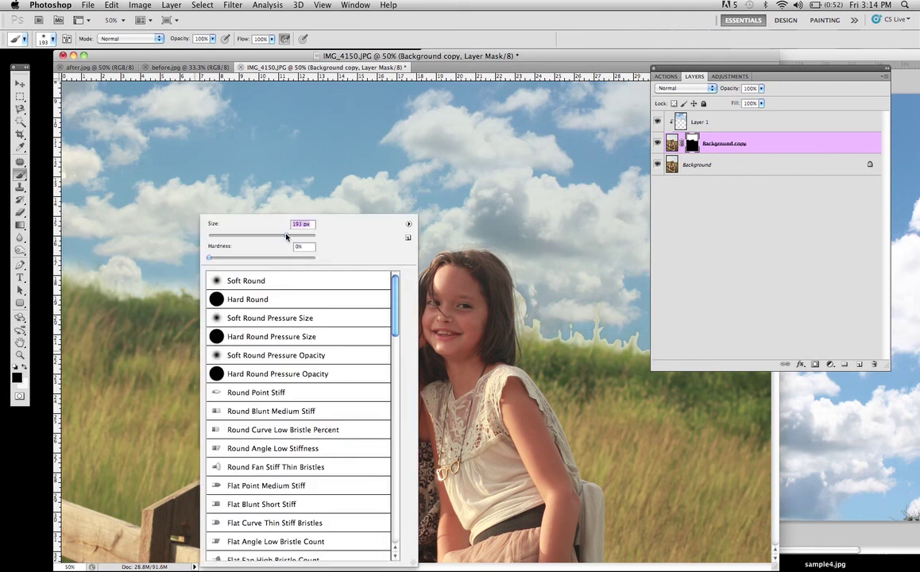
{"action": "left_click_drag", "start_coordinate": [278, 237], "coordinate": [276, 237]}
{"action": "left_click", "coordinate": [166, 289]}
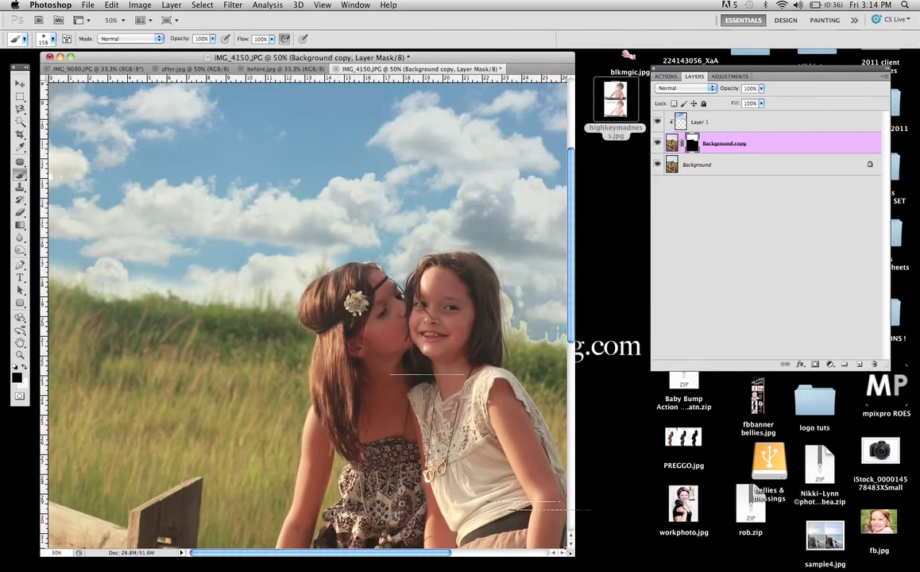
- Paint black on the mask along the grass horizon to the right of the girls, including the edge beside the taller girl's hair
{"action": "left_click_drag", "start_coordinate": [566, 550], "coordinate": [829, 554]}
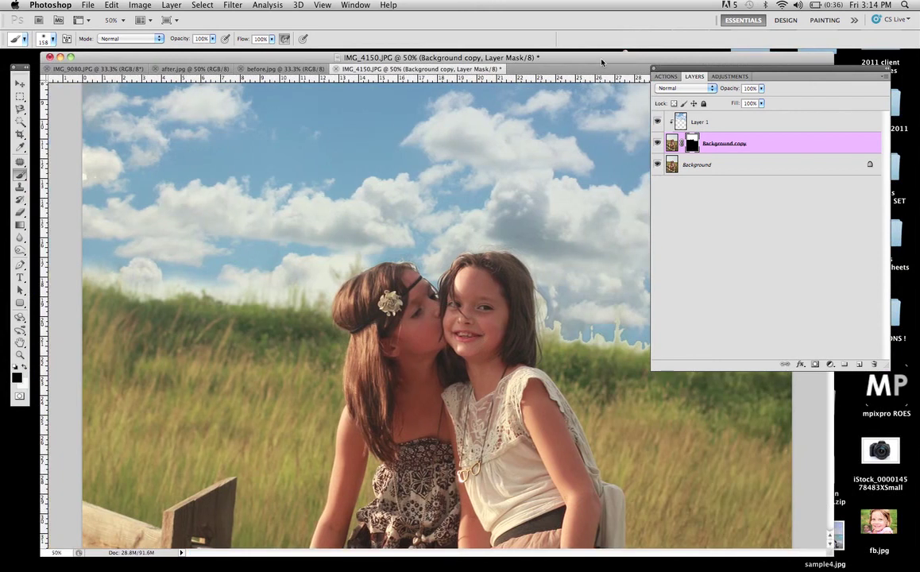
{"action": "left_click_drag", "start_coordinate": [602, 62], "coordinate": [489, 62]}
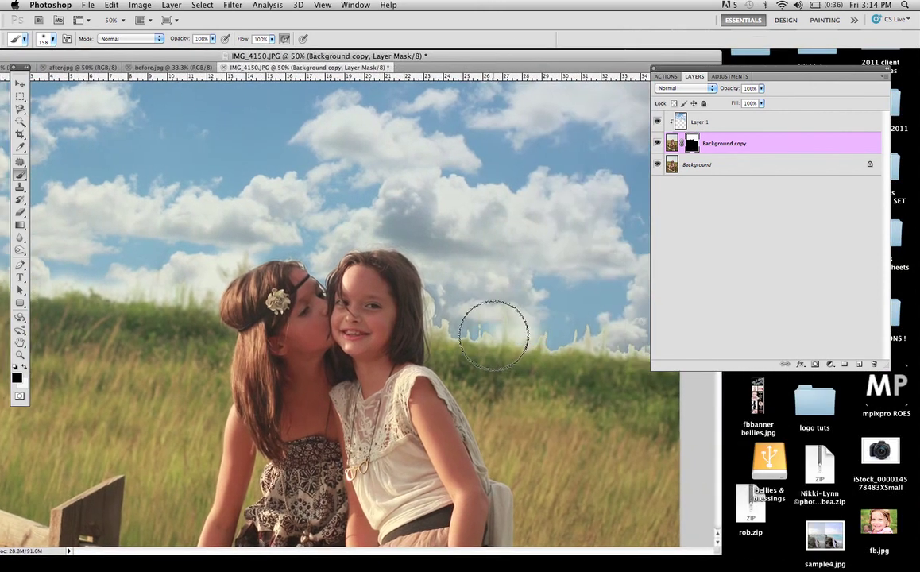
{"action": "mouse_move", "coordinate": [494, 333]}
{"action": "left_mouse_down"}
{"action": "mouse_move", "coordinate": [534, 324]}
{"action": "mouse_move", "coordinate": [602, 329]}
{"action": "mouse_move", "coordinate": [584, 340]}
{"action": "mouse_move", "coordinate": [610, 329]}
{"action": "mouse_move", "coordinate": [648, 347]}
{"action": "left_mouse_up"}
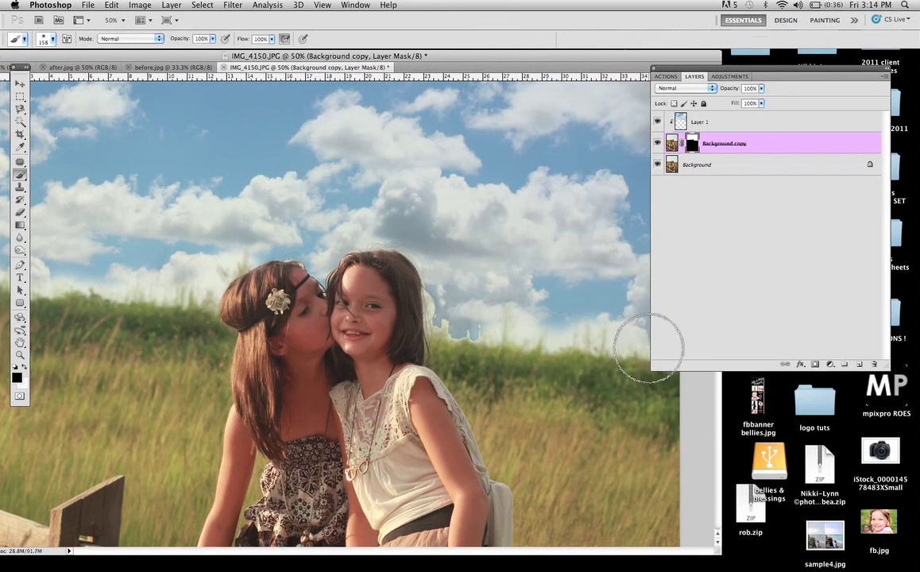
{"action": "mouse_move", "coordinate": [478, 318]}
{"action": "left_mouse_down"}
{"action": "mouse_move", "coordinate": [441, 313]}
{"action": "mouse_move", "coordinate": [433, 287]}
{"action": "mouse_move", "coordinate": [441, 316]}
{"action": "mouse_move", "coordinate": [494, 337]}
{"action": "mouse_move", "coordinate": [535, 335]}
{"action": "left_mouse_up"}
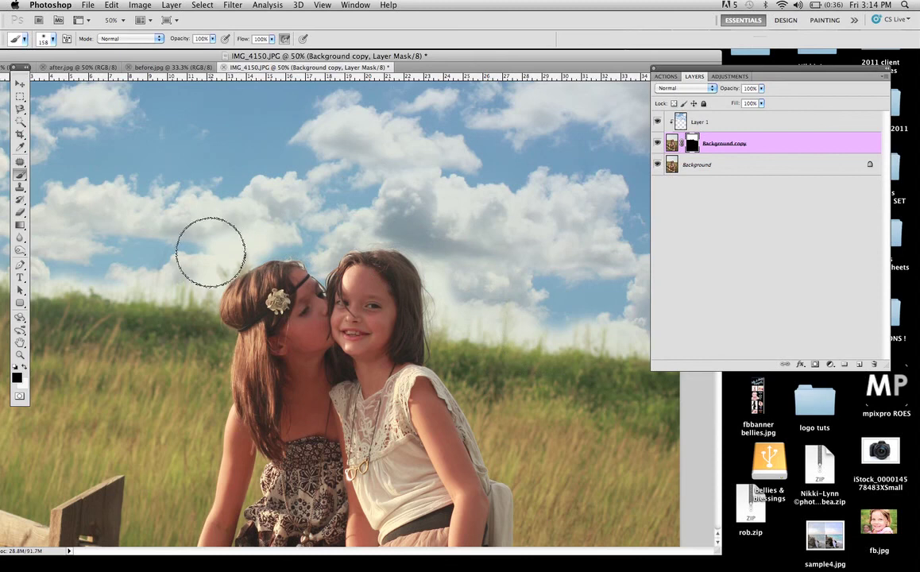
- Brush more black on the mask to fade the clouds low over the left grass and around the girls' heads
{"action": "mouse_move", "coordinate": [210, 252]}
{"action": "left_mouse_down"}
{"action": "mouse_move", "coordinate": [212, 263]}
{"action": "mouse_move", "coordinate": [246, 243]}
{"action": "mouse_move", "coordinate": [192, 294]}
{"action": "mouse_move", "coordinate": [137, 278]}
{"action": "mouse_move", "coordinate": [93, 292]}
{"action": "left_mouse_up"}
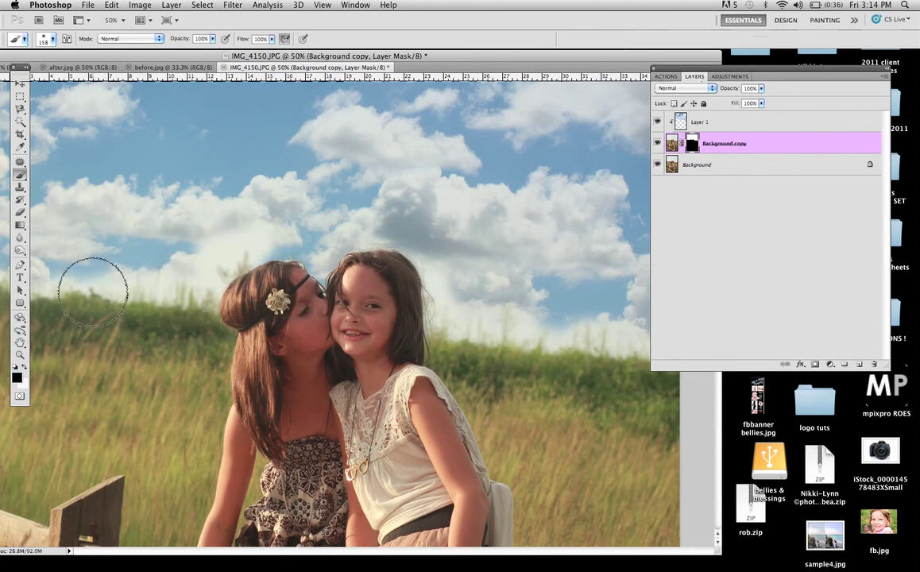
{"action": "left_click", "coordinate": [21, 291]}
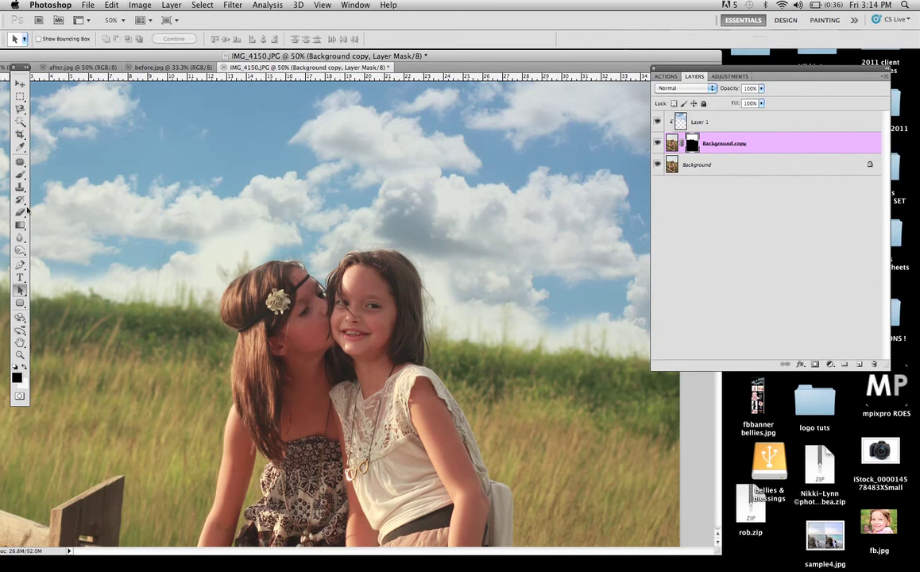
{"action": "left_click", "coordinate": [21, 174]}
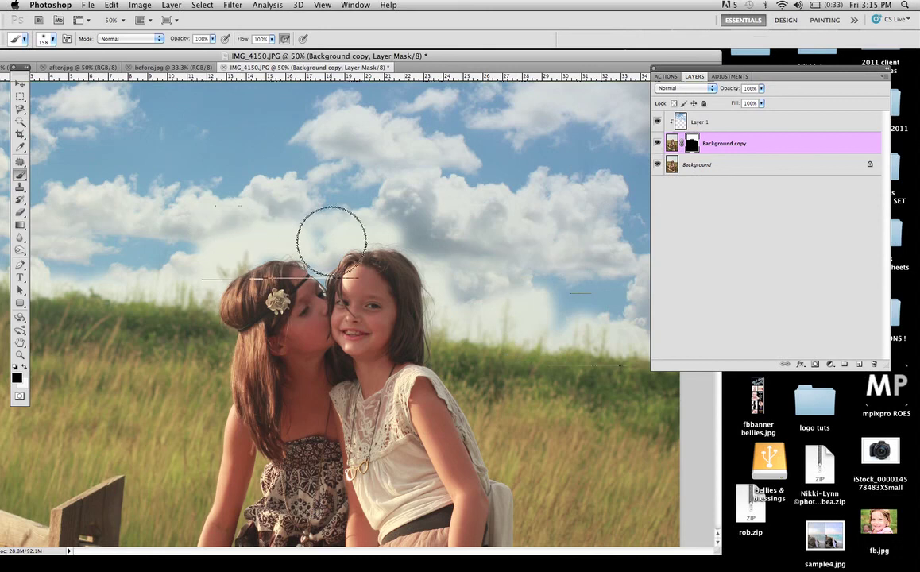
- Paint white on the mask at 30% brush opacity to softly bring back clouds above the girls and the right horizon
{"action": "left_click", "coordinate": [24, 369]}
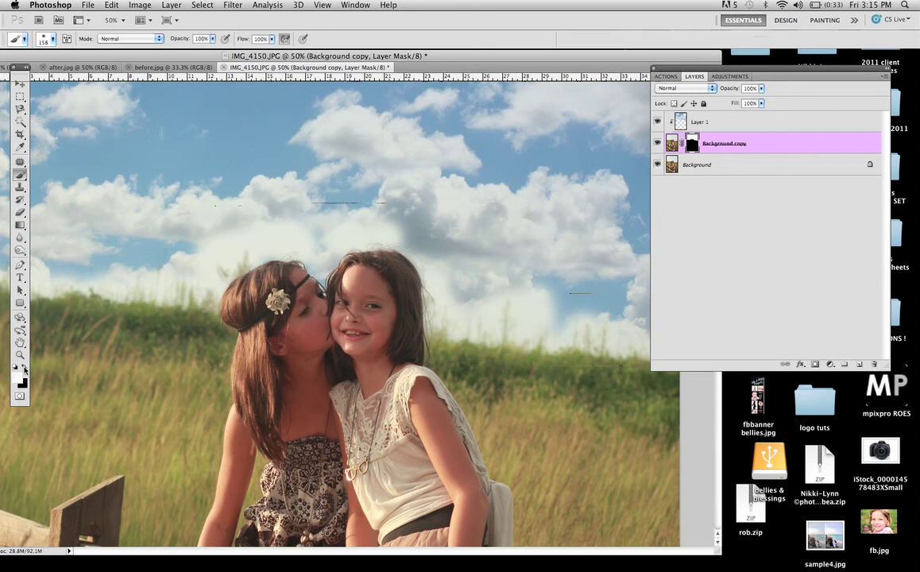
{"action": "left_click", "coordinate": [213, 39]}
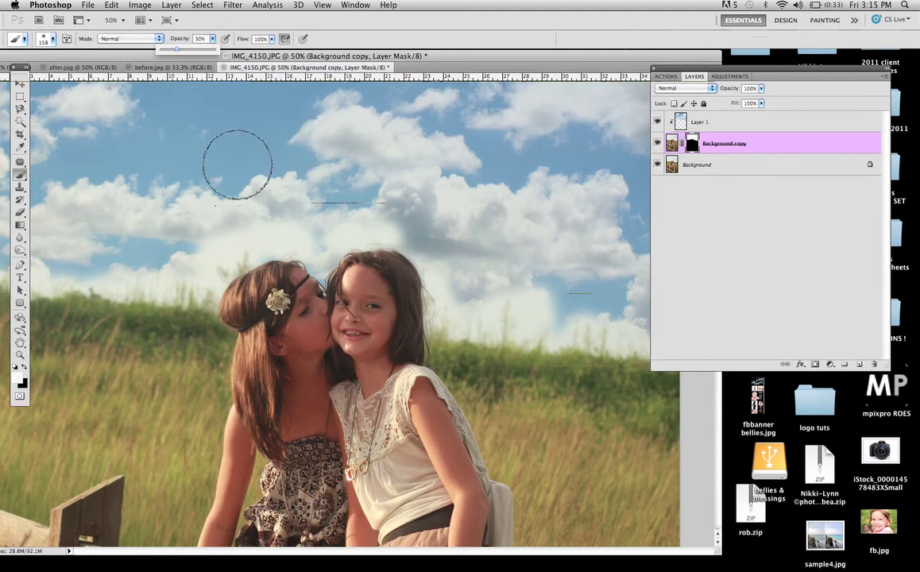
{"action": "left_click", "coordinate": [254, 230]}
{"action": "mouse_move", "coordinate": [217, 244]}
{"action": "left_mouse_down"}
{"action": "mouse_move", "coordinate": [203, 248]}
{"action": "mouse_move", "coordinate": [228, 225]}
{"action": "mouse_move", "coordinate": [281, 221]}
{"action": "mouse_move", "coordinate": [292, 236]}
{"action": "mouse_move", "coordinate": [369, 208]}
{"action": "mouse_move", "coordinate": [446, 251]}
{"action": "mouse_move", "coordinate": [460, 294]}
{"action": "mouse_move", "coordinate": [515, 284]}
{"action": "mouse_move", "coordinate": [551, 304]}
{"action": "mouse_move", "coordinate": [588, 308]}
{"action": "mouse_move", "coordinate": [590, 284]}
{"action": "left_mouse_up"}
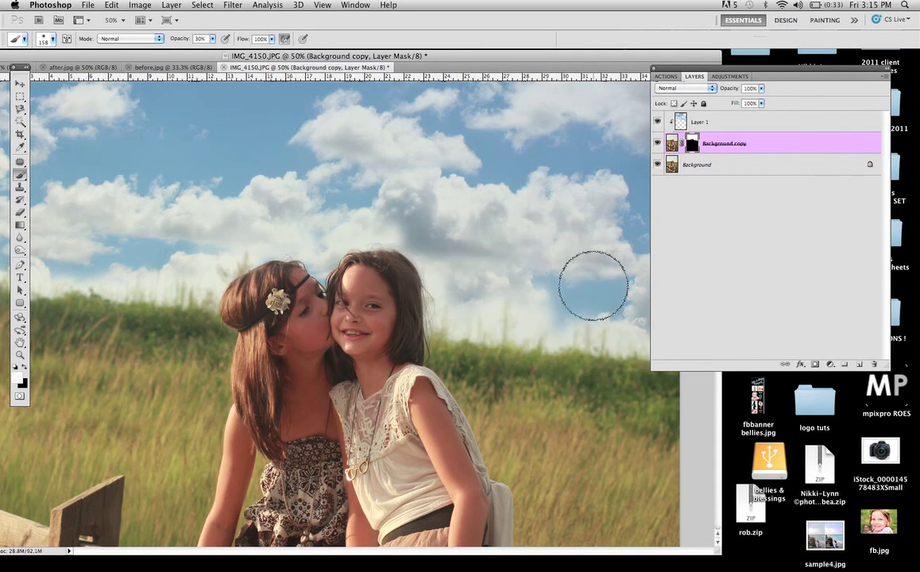
{"action": "left_click_drag", "start_coordinate": [507, 53], "coordinate": [463, 52]}
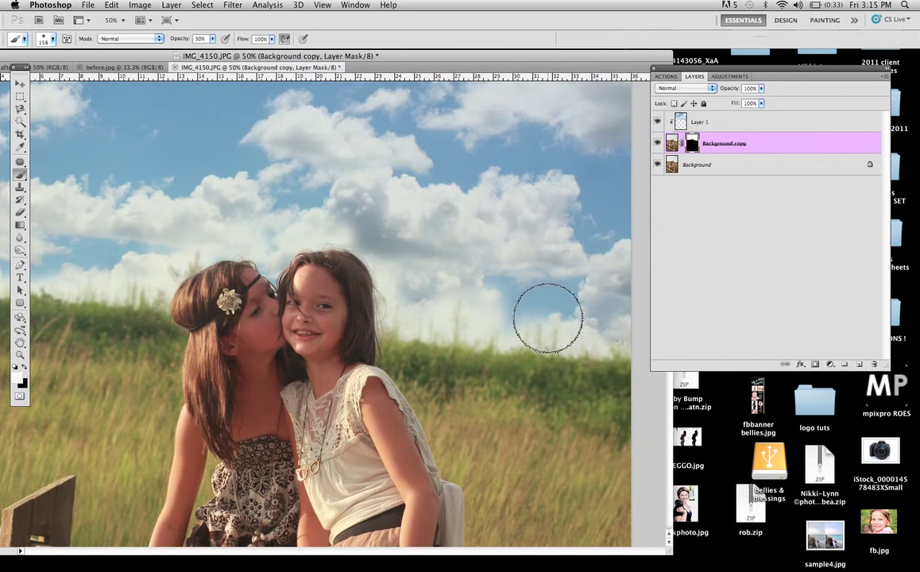
{"action": "left_click_drag", "start_coordinate": [548, 319], "coordinate": [592, 312]}
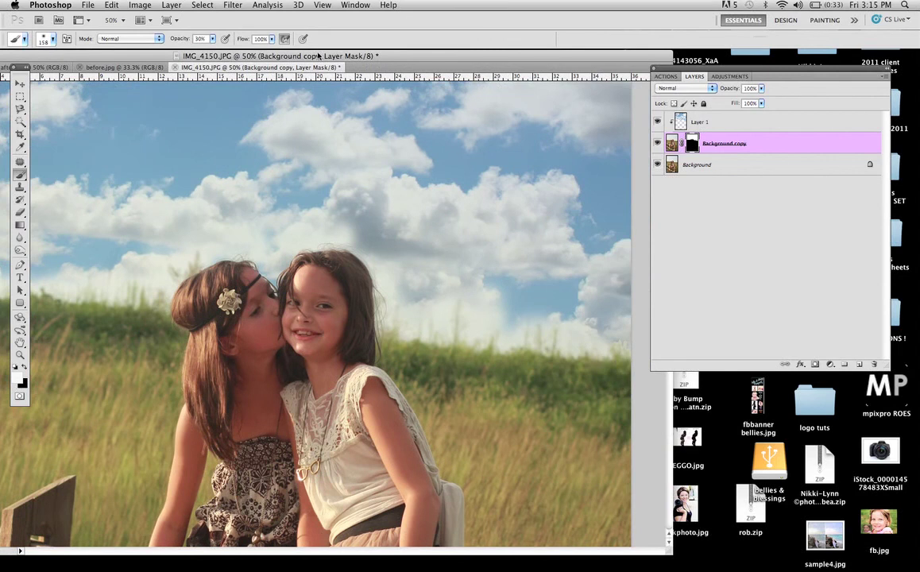
- Examine the blended sky across the whole portrait and bring up before.jpg for comparison
{"action": "left_click_drag", "start_coordinate": [320, 56], "coordinate": [483, 56]}
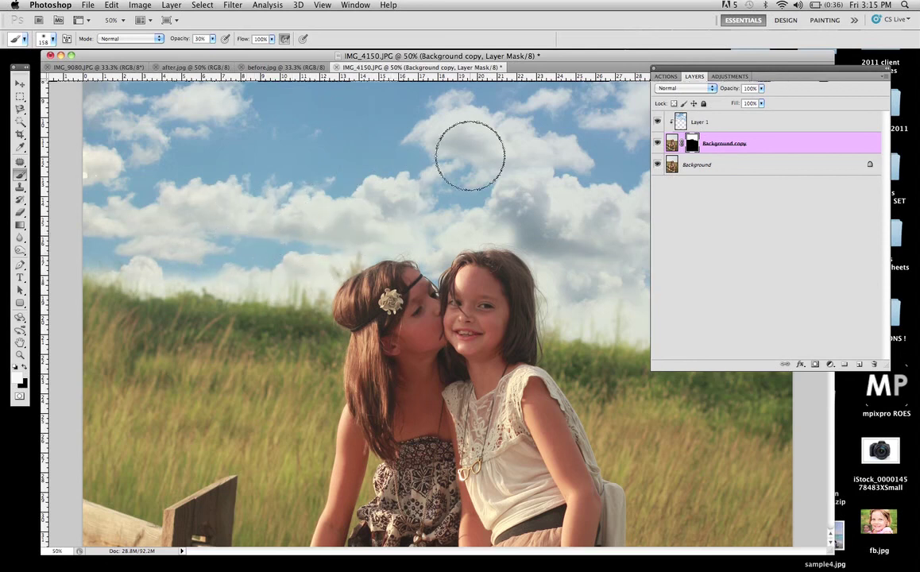
{"action": "left_click_drag", "start_coordinate": [581, 58], "coordinate": [450, 59]}
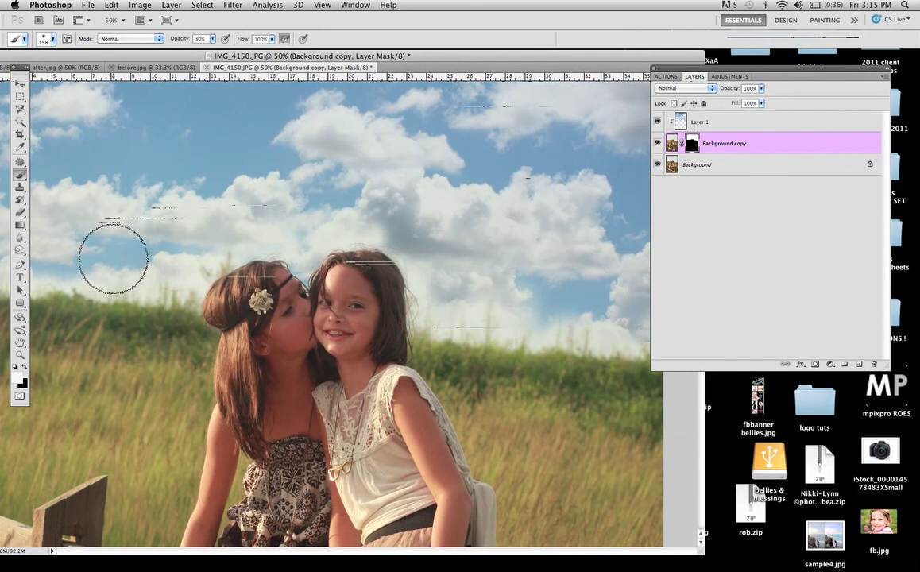
{"action": "left_click", "coordinate": [373, 49]}
{"action": "left_click_drag", "start_coordinate": [458, 56], "coordinate": [538, 70]}
{"action": "key", "text": "super+minus"}
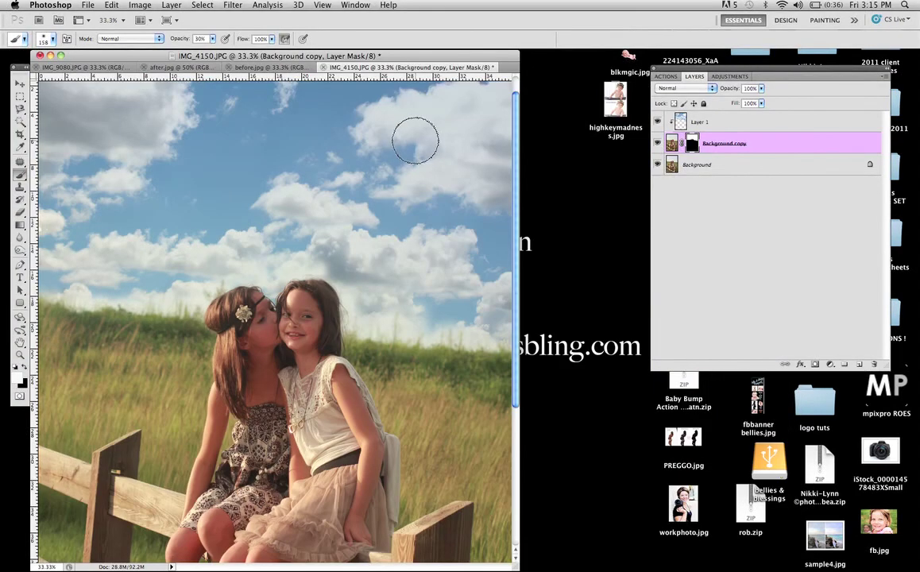
{"action": "left_click", "coordinate": [259, 69]}
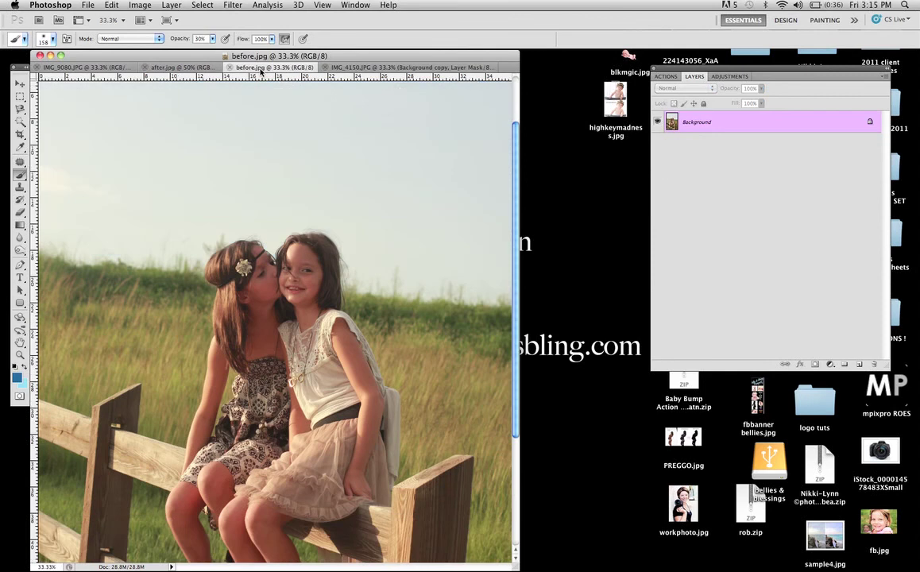
- Compare the blended sky in IMG_4150.JPG against before.jpg and view the whole portrait at a smaller scale
{"action": "key", "text": "ctrl+Tab"}
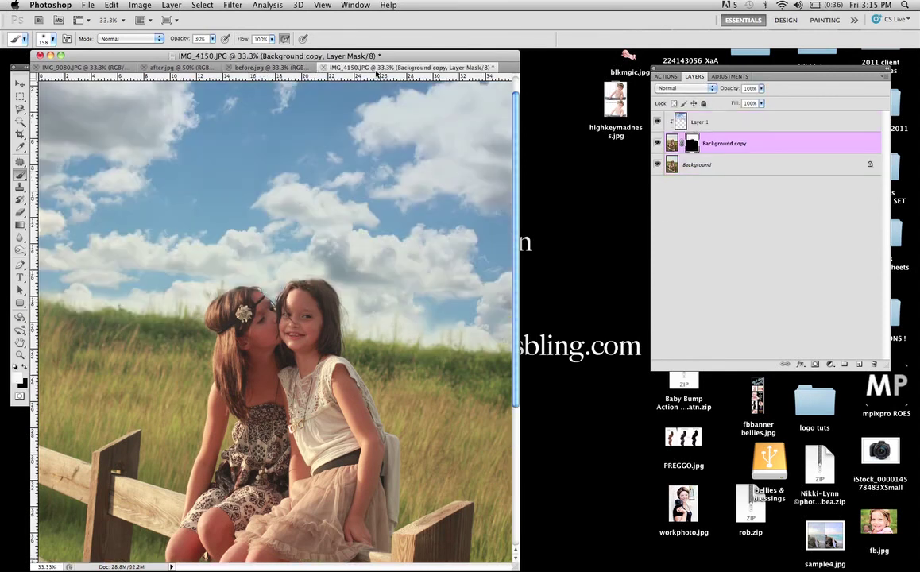
{"action": "left_click", "coordinate": [259, 69]}
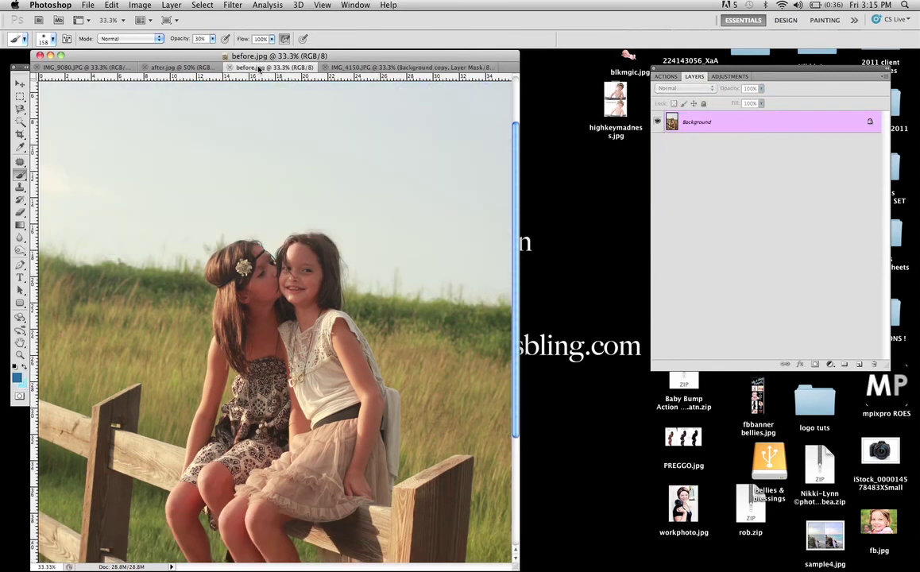
{"action": "left_click", "coordinate": [355, 69]}
{"action": "key", "text": "super+minus"}
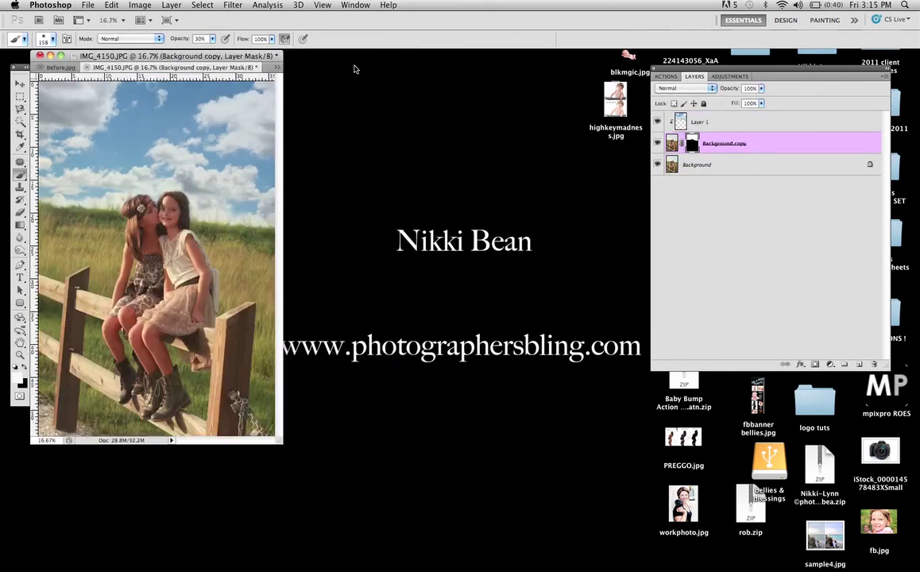
{"action": "key", "text": "super+plus"}
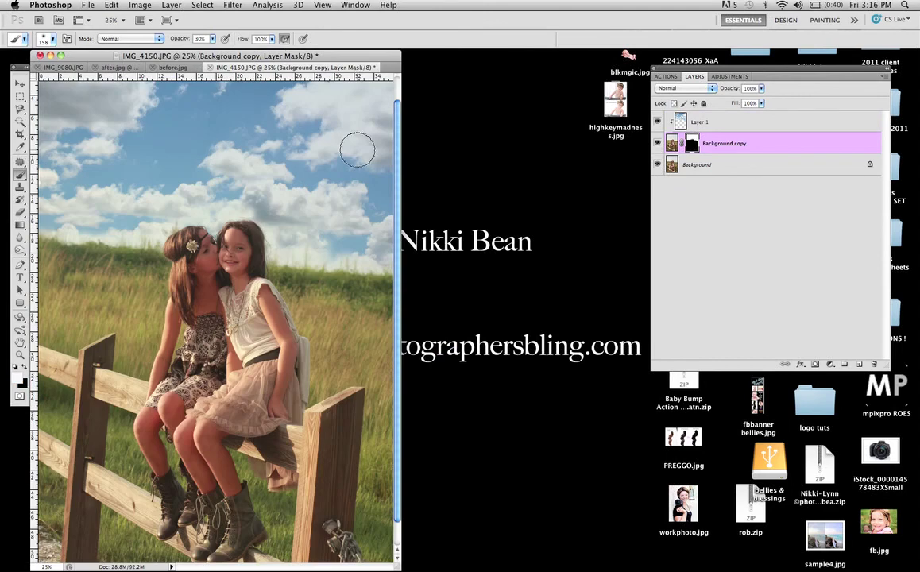
- Flatten the portrait and run the "selective focus layer" action from the "sky selective focus action" set
{"action": "left_click", "coordinate": [175, 6]}
{"action": "left_click", "coordinate": [259, 423]}
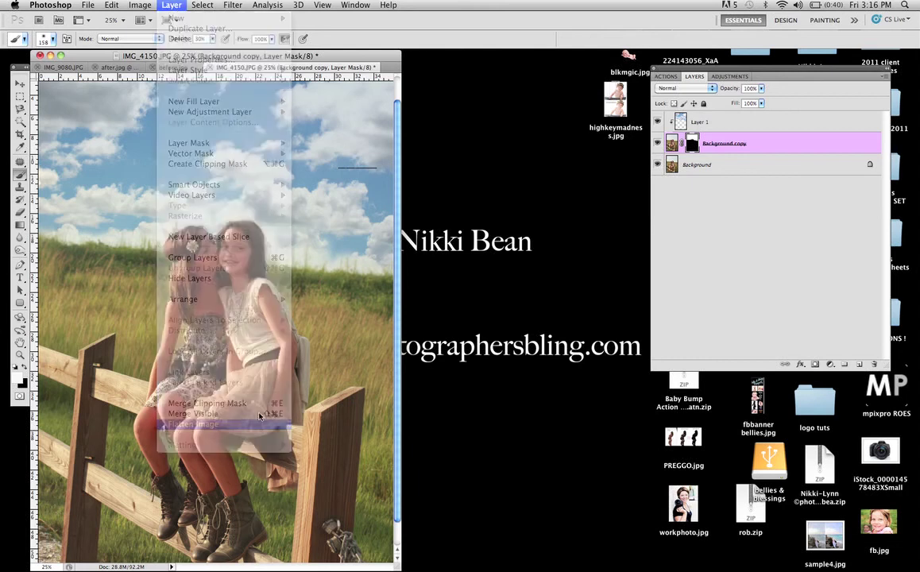
{"action": "left_click", "coordinate": [665, 76]}
{"action": "scroll", "coordinate": [739, 225], "scroll_direction": "down", "scroll_amount": 10}
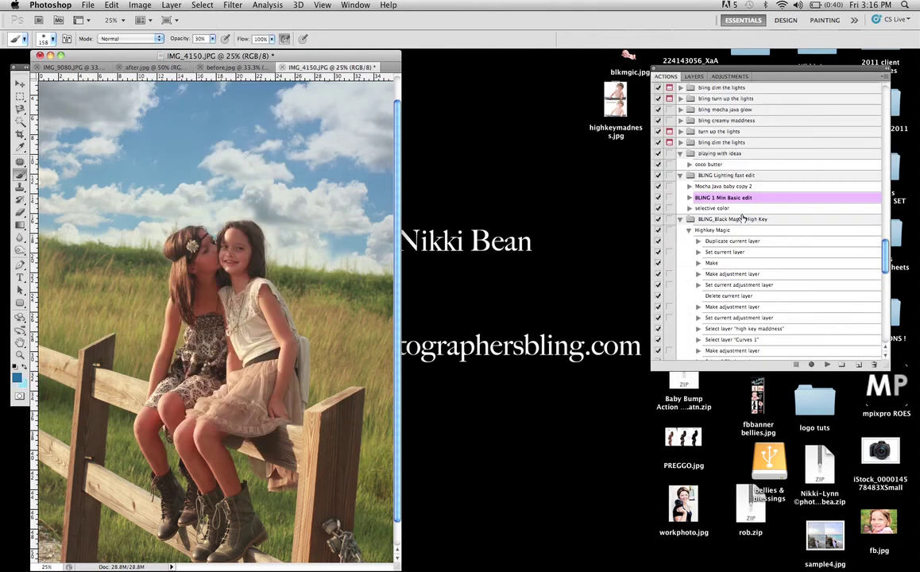
{"action": "scroll", "coordinate": [738, 224], "scroll_direction": "down", "scroll_amount": 8}
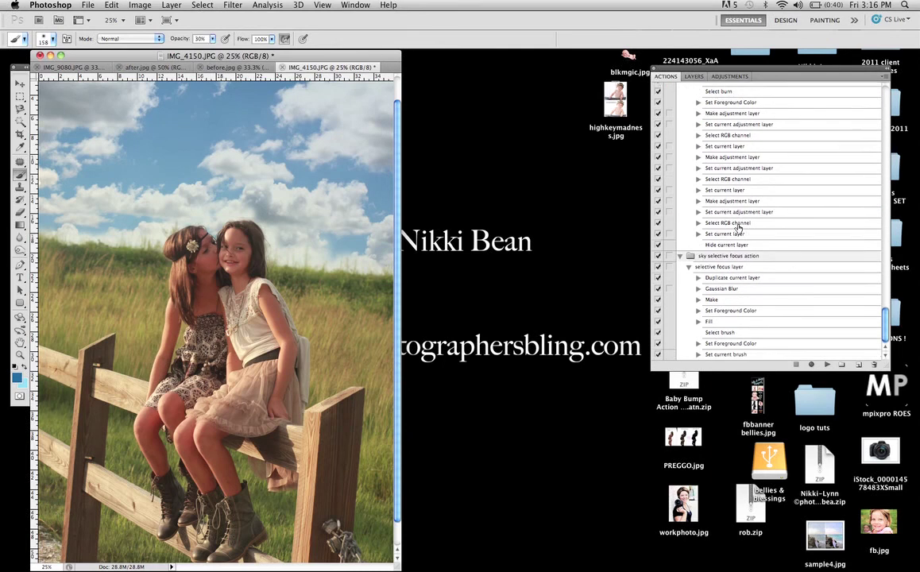
{"action": "left_click", "coordinate": [731, 268]}
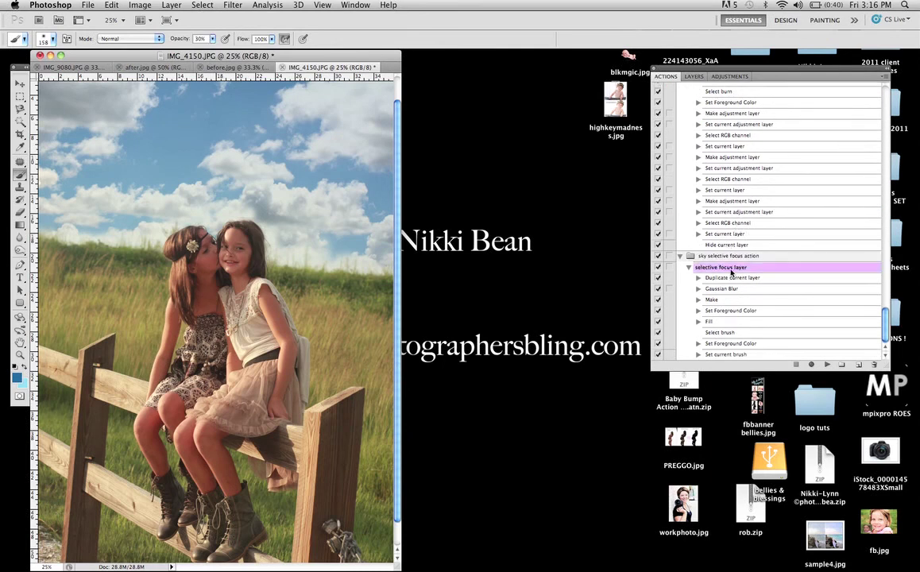
{"action": "left_click", "coordinate": [827, 365]}
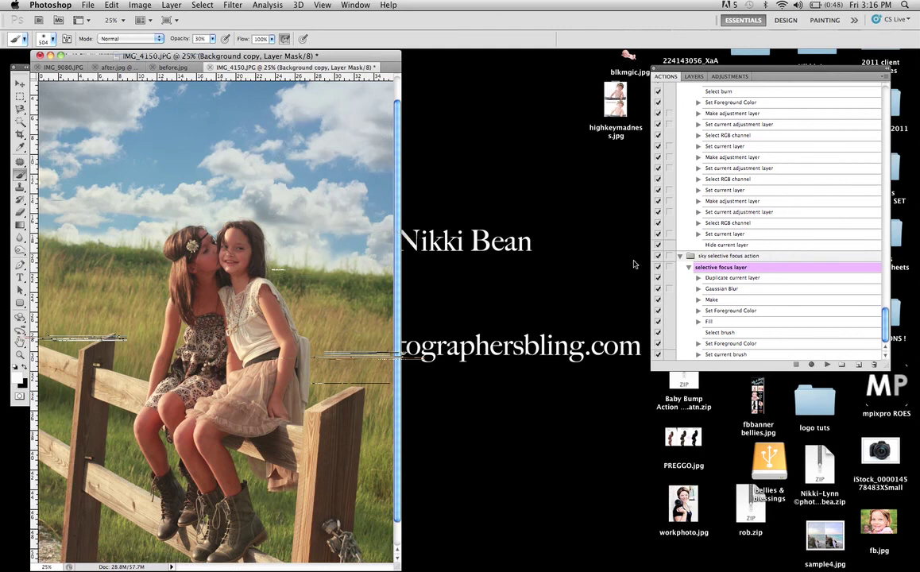
- Paint white on the blurred copy's mask with a 504 px brush at 32% opacity to soften the clouds across the sky
{"action": "left_click", "coordinate": [694, 76]}
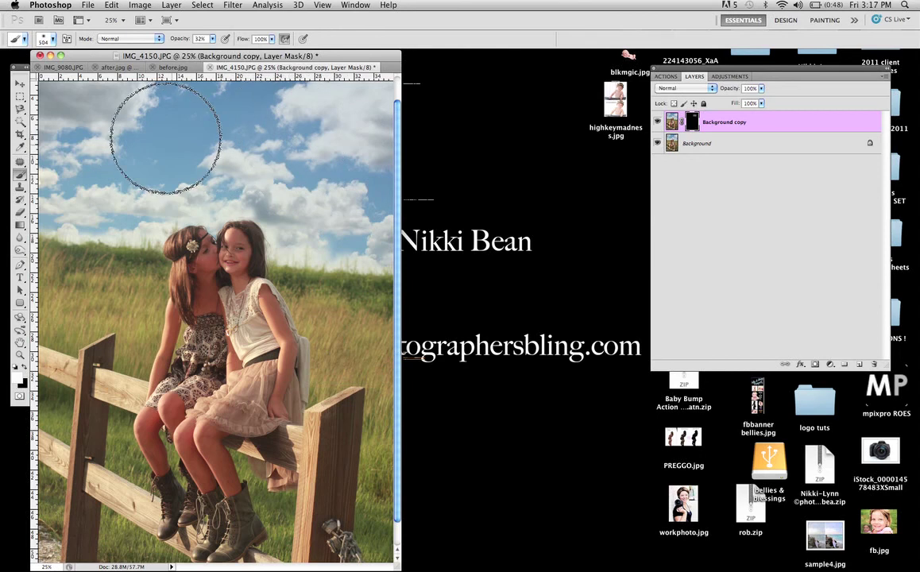
{"action": "key", "text": "super+equal"}
{"action": "key", "text": "super+equal"}
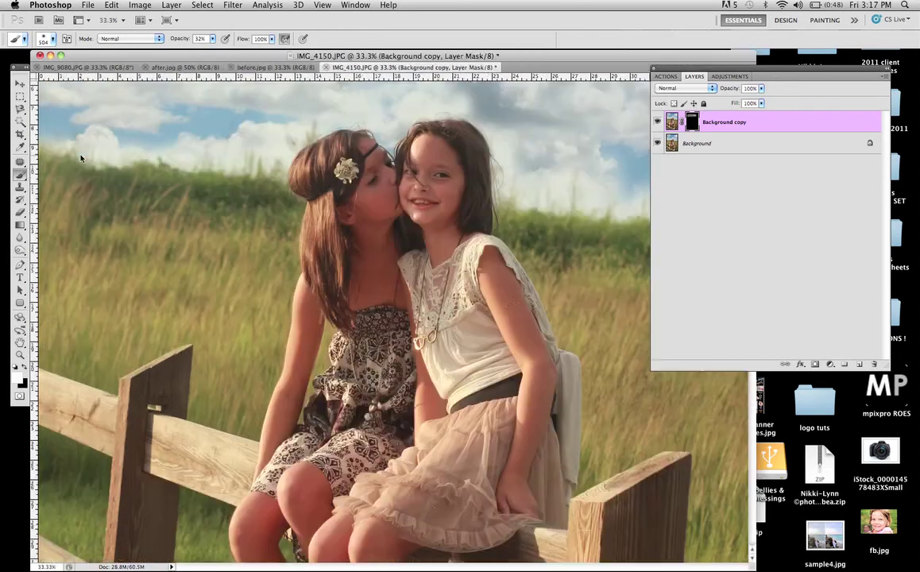
{"action": "scroll", "coordinate": [388, 254], "scroll_direction": "up", "scroll_amount": 5}
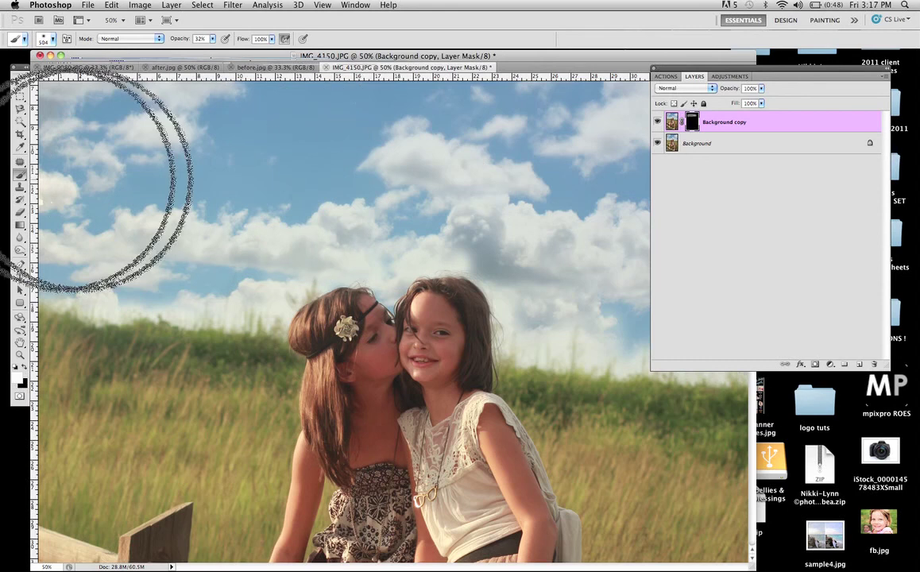
{"action": "mouse_move", "coordinate": [180, 208]}
{"action": "left_mouse_down"}
{"action": "mouse_move", "coordinate": [124, 159]}
{"action": "mouse_move", "coordinate": [365, 154]}
{"action": "mouse_move", "coordinate": [556, 185]}
{"action": "mouse_move", "coordinate": [413, 167]}
{"action": "mouse_move", "coordinate": [525, 172]}
{"action": "mouse_move", "coordinate": [420, 148]}
{"action": "mouse_move", "coordinate": [188, 233]}
{"action": "left_mouse_up"}
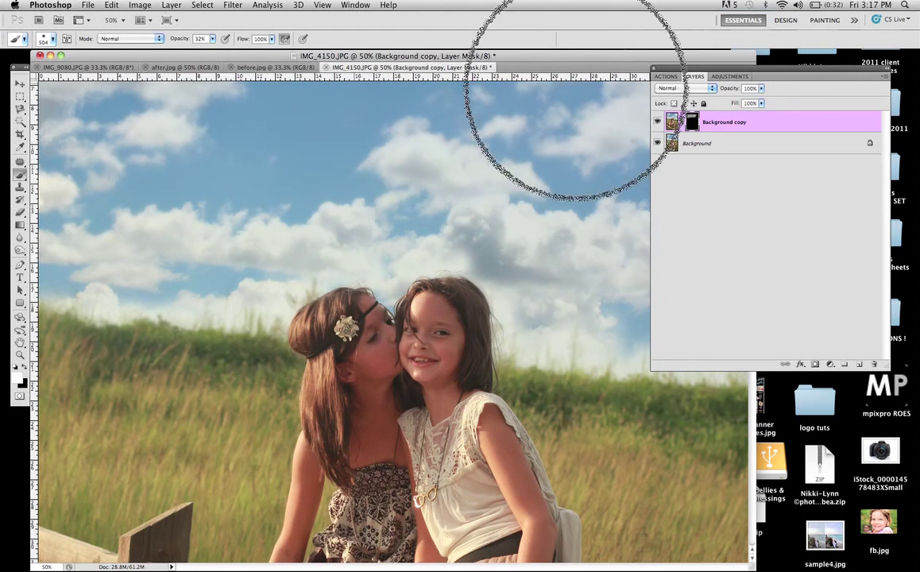
{"action": "key", "text": "super+minus"}
{"action": "key", "text": "super+minus"}
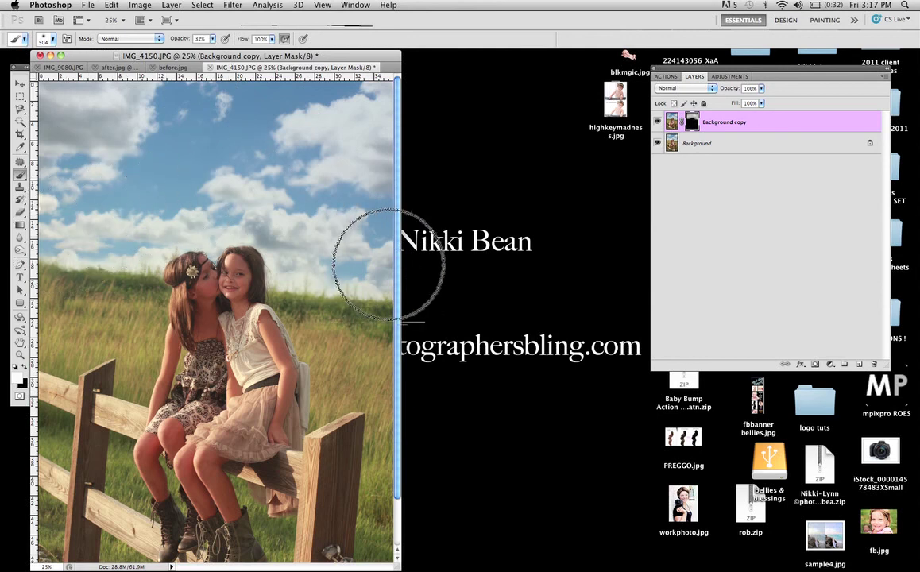
{"action": "mouse_move", "coordinate": [389, 113]}
{"action": "left_mouse_down"}
{"action": "mouse_move", "coordinate": [383, 298]}
{"action": "mouse_move", "coordinate": [390, 119]}
{"action": "mouse_move", "coordinate": [106, 92]}
{"action": "mouse_move", "coordinate": [45, 102]}
{"action": "mouse_move", "coordinate": [80, 216]}
{"action": "mouse_move", "coordinate": [78, 158]}
{"action": "mouse_move", "coordinate": [67, 220]}
{"action": "mouse_move", "coordinate": [63, 121]}
{"action": "left_mouse_up"}
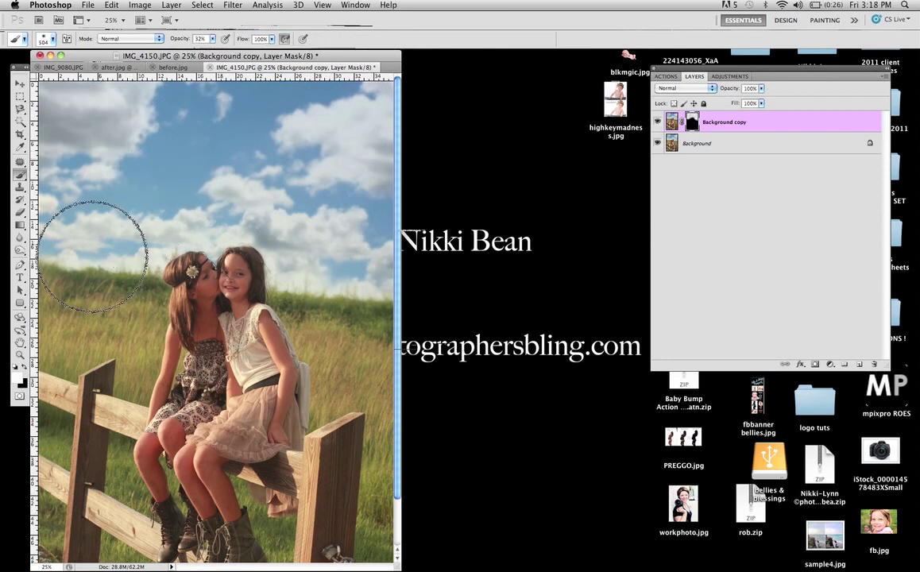
- Compare the whole softened-sky portrait with before.jpg, showing before.jpg at 16.7% and IMG_4150.JPG at 12.5% in an enlarged window
{"action": "left_click", "coordinate": [173, 67]}
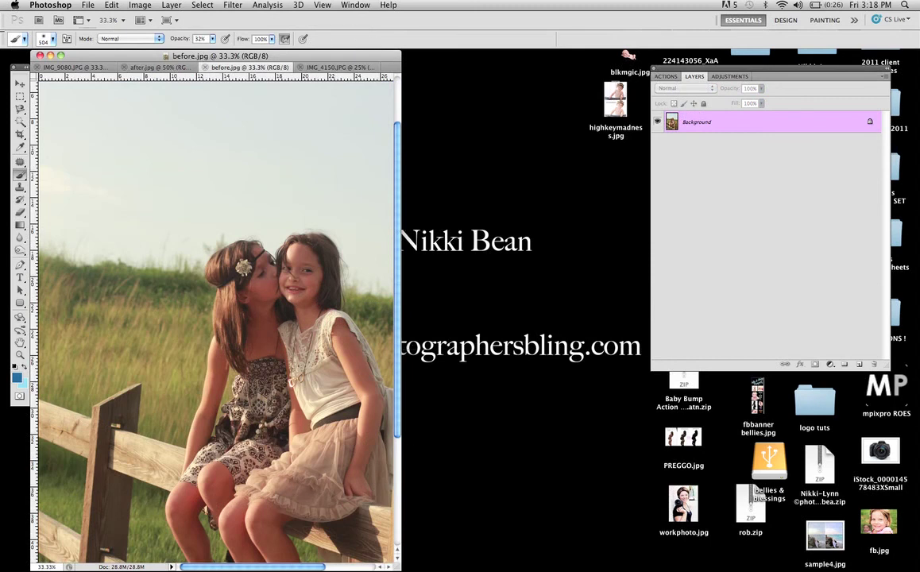
{"action": "key", "text": "super+minus"}
{"action": "key", "text": "super+minus"}
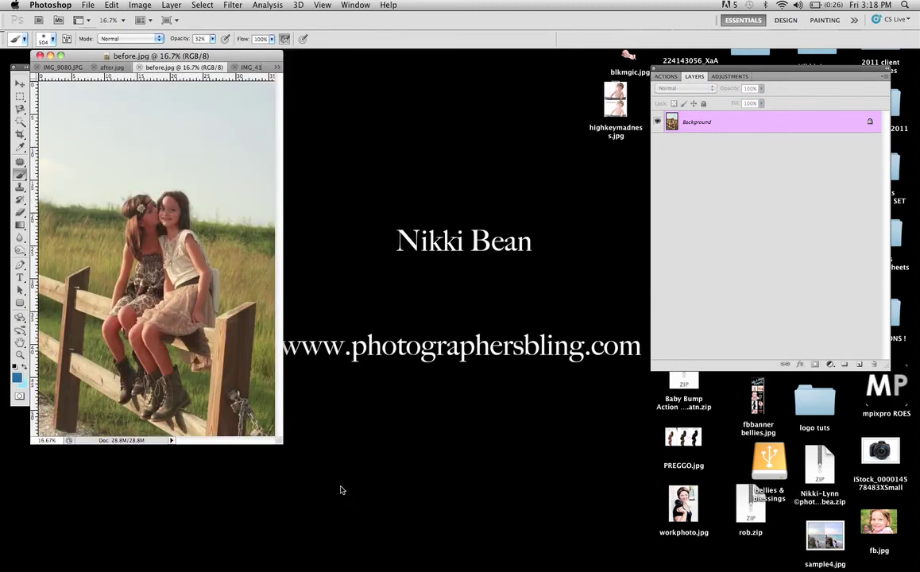
{"action": "left_click", "coordinate": [252, 68]}
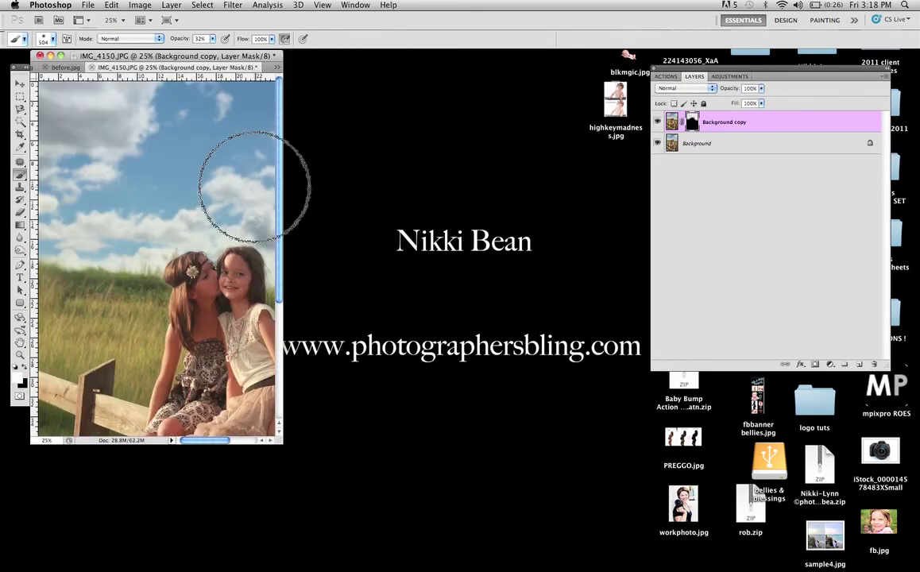
{"action": "key", "text": "super+minus"}
{"action": "key", "text": "super+minus"}
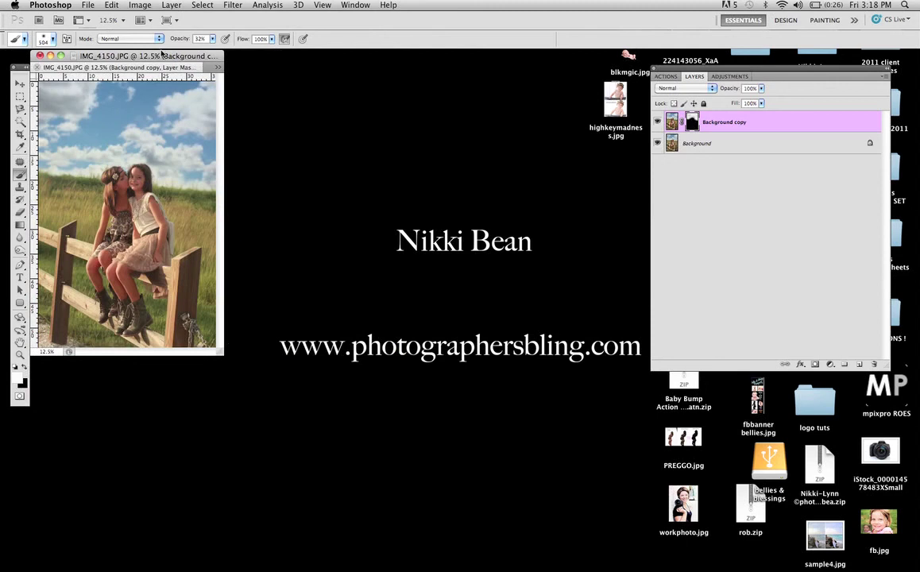
{"action": "left_click_drag", "start_coordinate": [219, 351], "coordinate": [590, 442]}
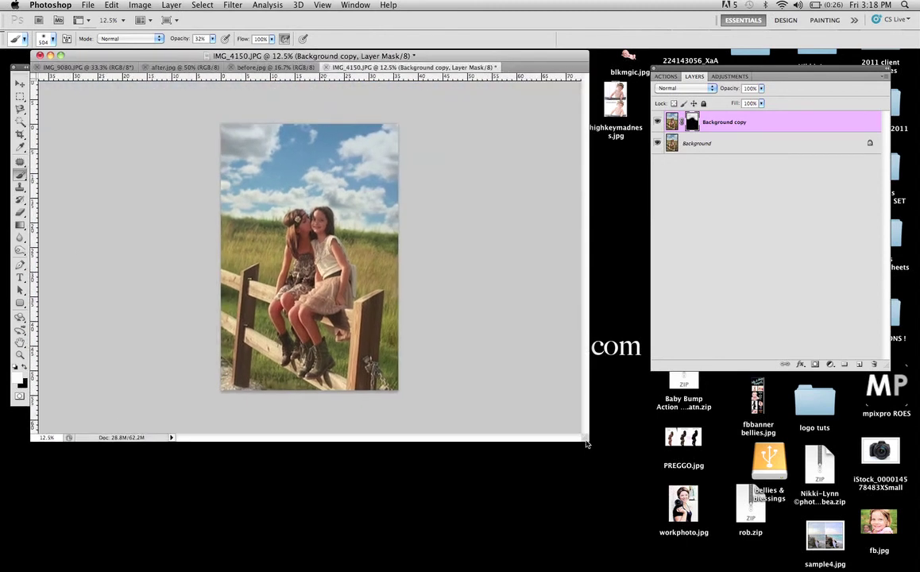
{"action": "left_click", "coordinate": [279, 67]}
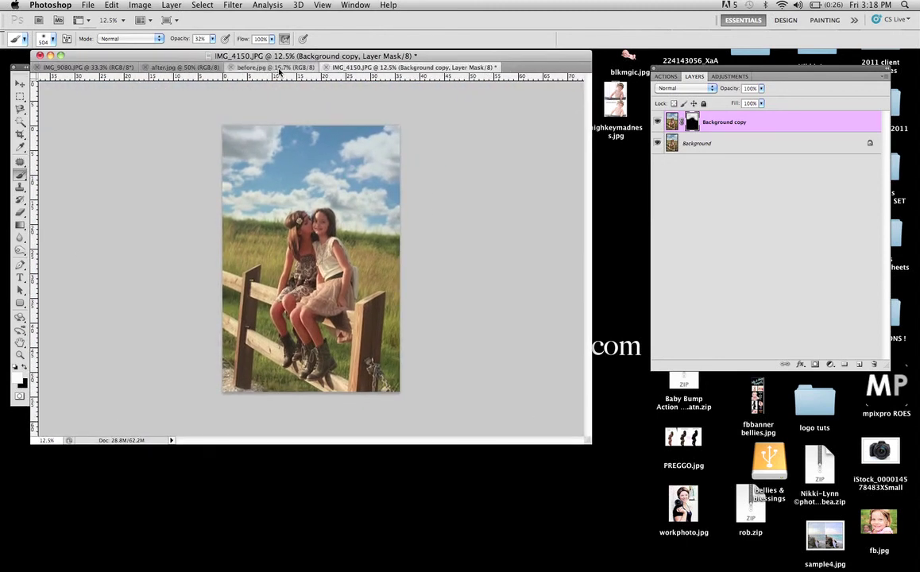
{"action": "left_click", "coordinate": [356, 67]}
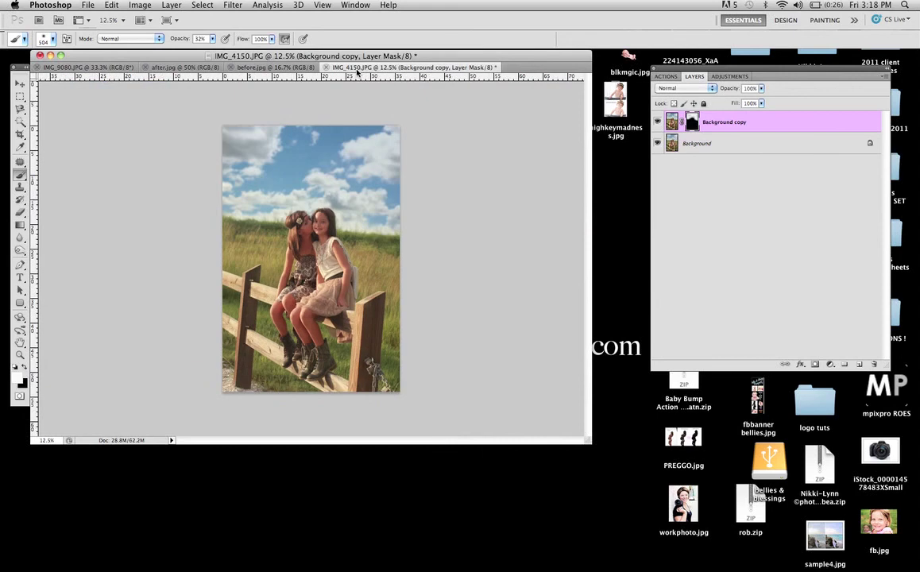
{"action": "left_click", "coordinate": [296, 70]}
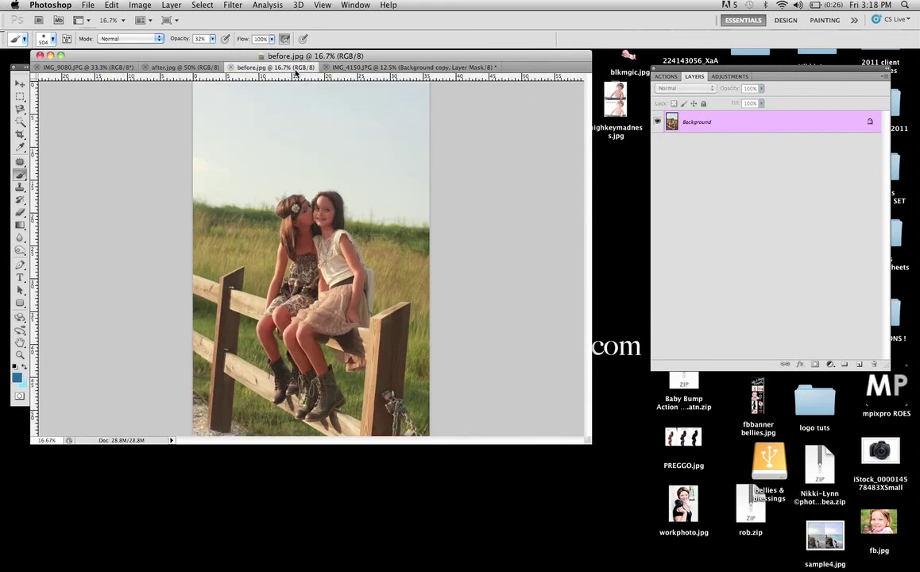
{"action": "left_click", "coordinate": [377, 69]}
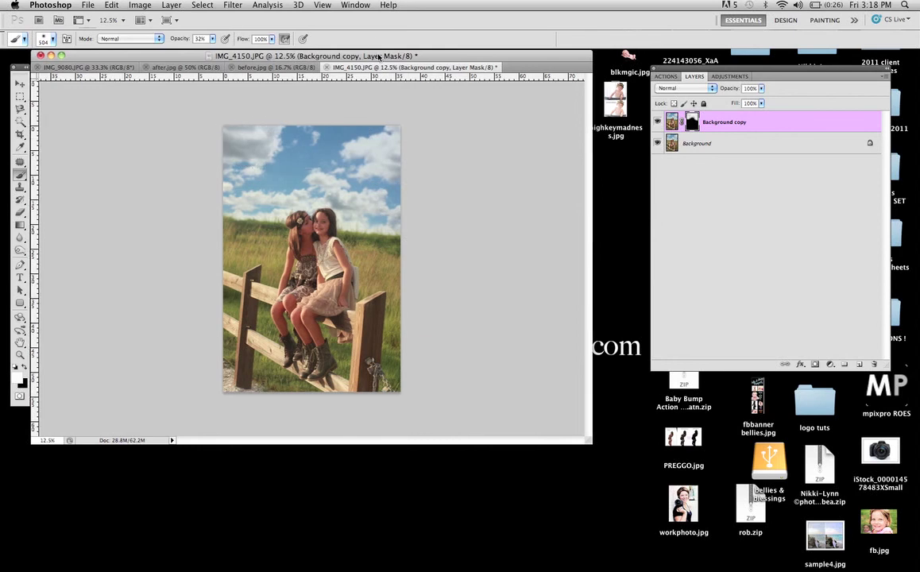
- Move the portrait's document window and the layer list aside to clear the desktop around IMG_9080.JPG
{"action": "left_click_drag", "start_coordinate": [378, 56], "coordinate": [914, 76]}
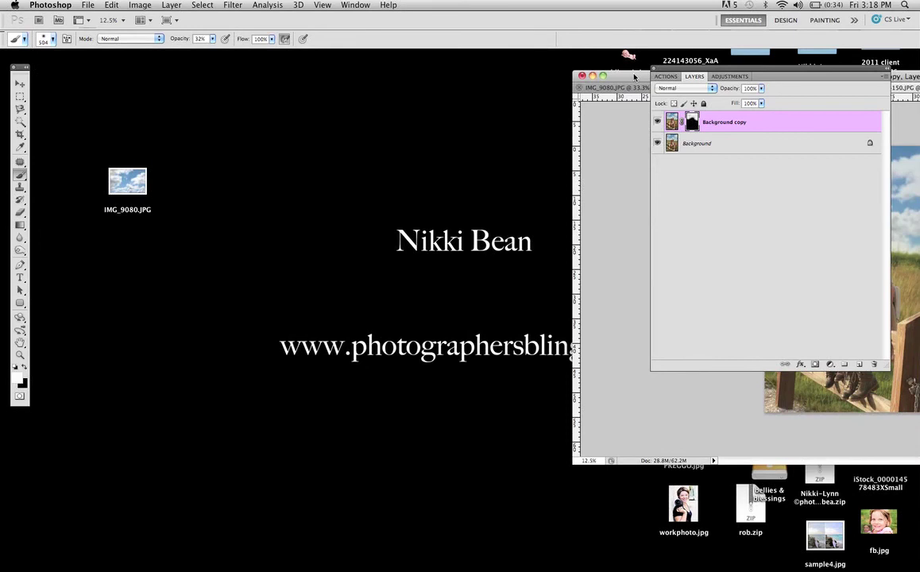
{"action": "left_click_drag", "start_coordinate": [634, 76], "coordinate": [705, 117]}
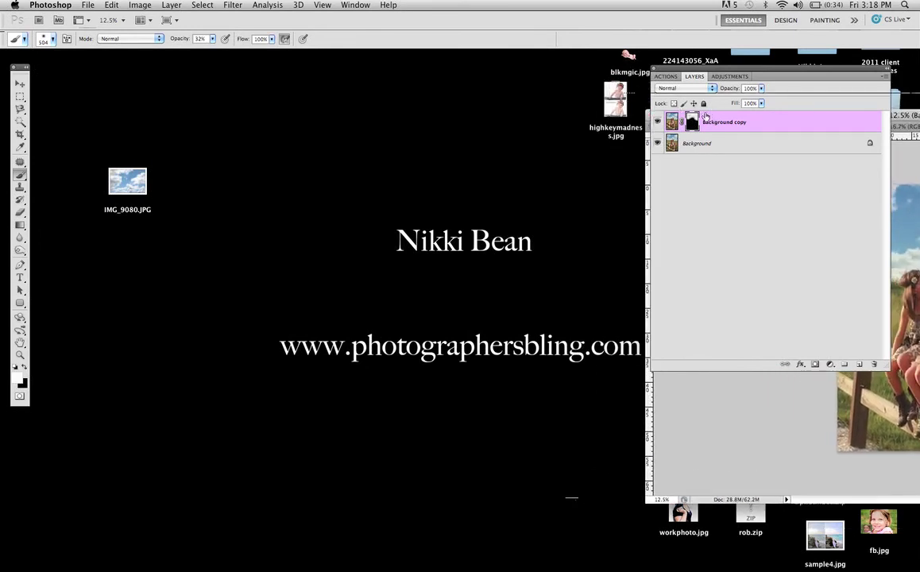
{"action": "left_click_drag", "start_coordinate": [718, 71], "coordinate": [747, 64]}
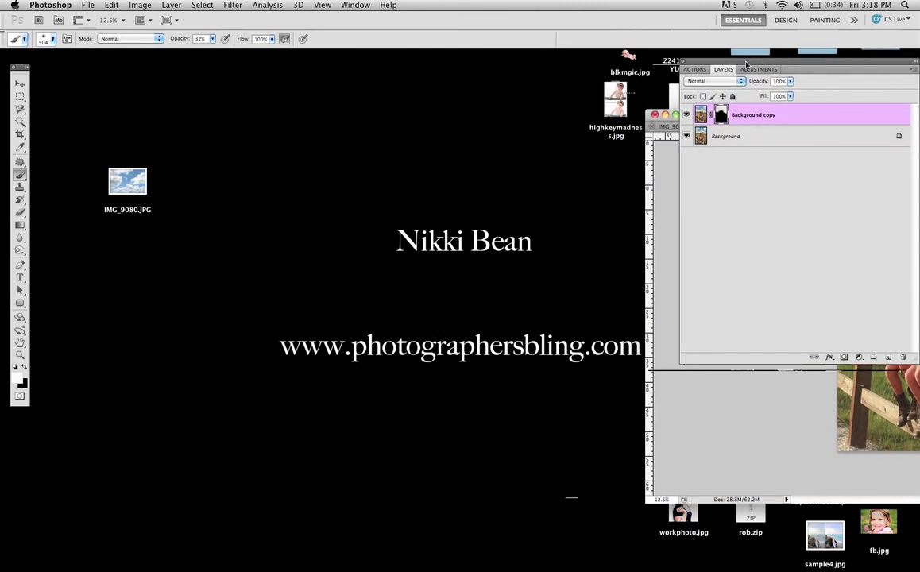